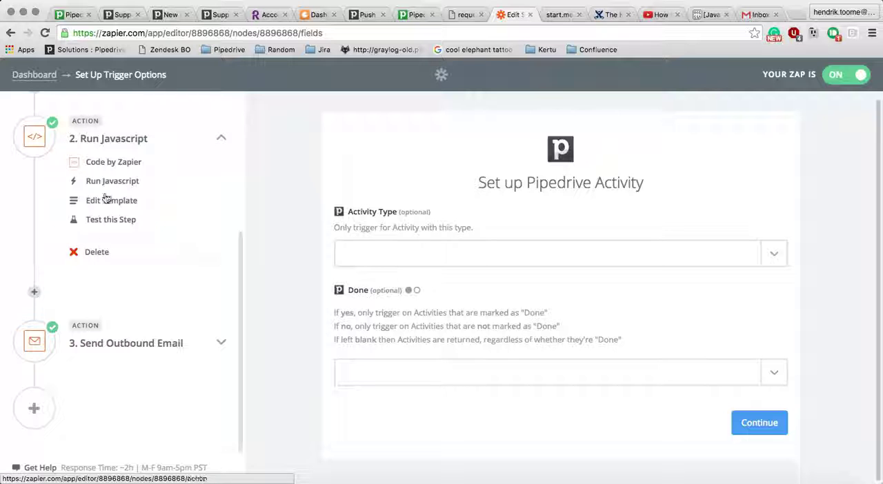
# - Expand the Send Outbound Email action and review its template with the recipient, subject and body fields
pyautogui.click(102, 352)
pyautogui.scroll(6, 102, 352)
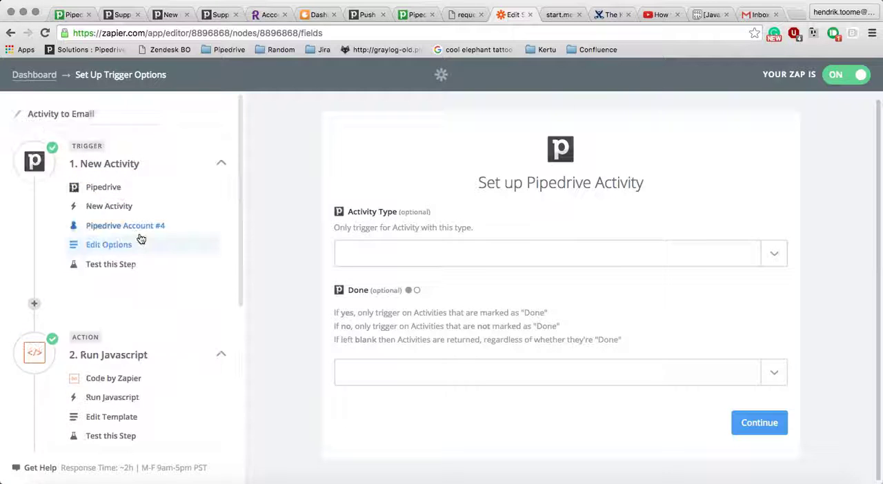
pyautogui.scroll(-5, 122, 308)
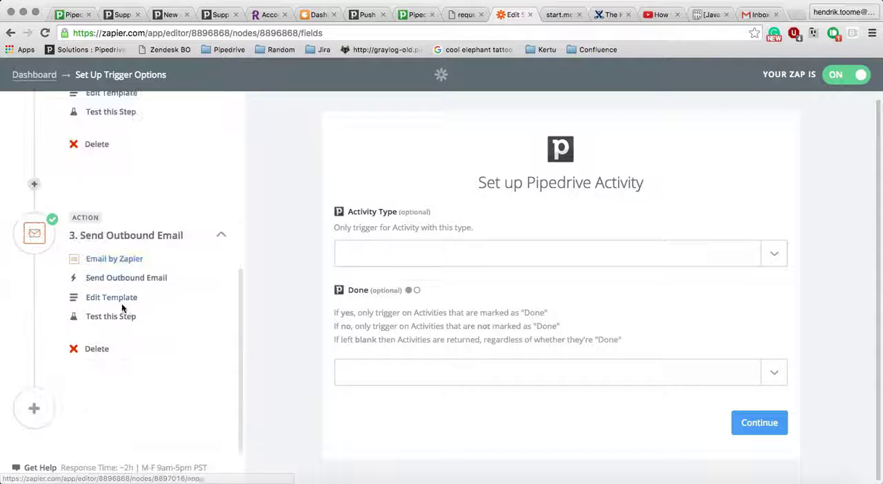
pyautogui.click(121, 297)
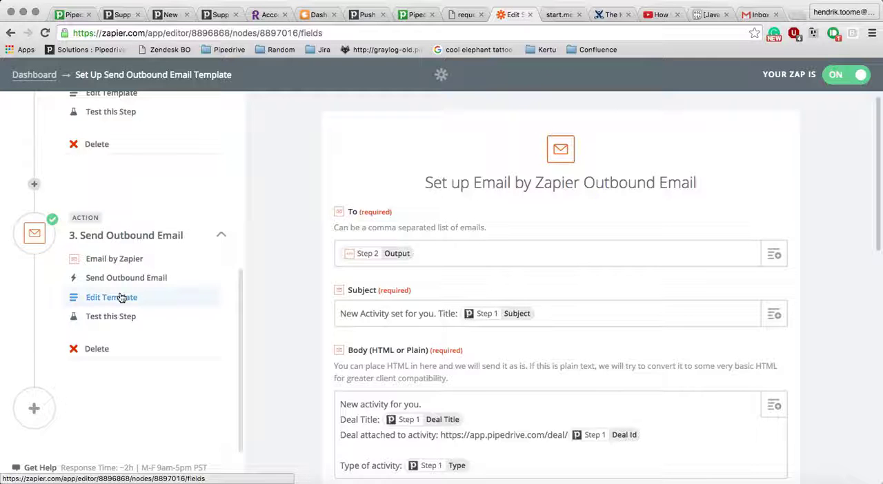
pyautogui.scroll(5, 121, 297)
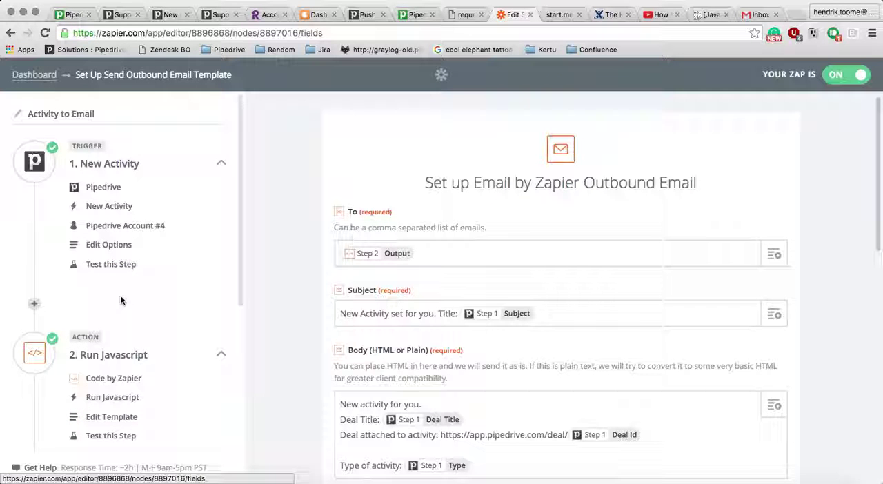
# - Review the New Activity trigger's app, trigger event, connected account, options and test, and continue past the test
pyautogui.click(120, 246)
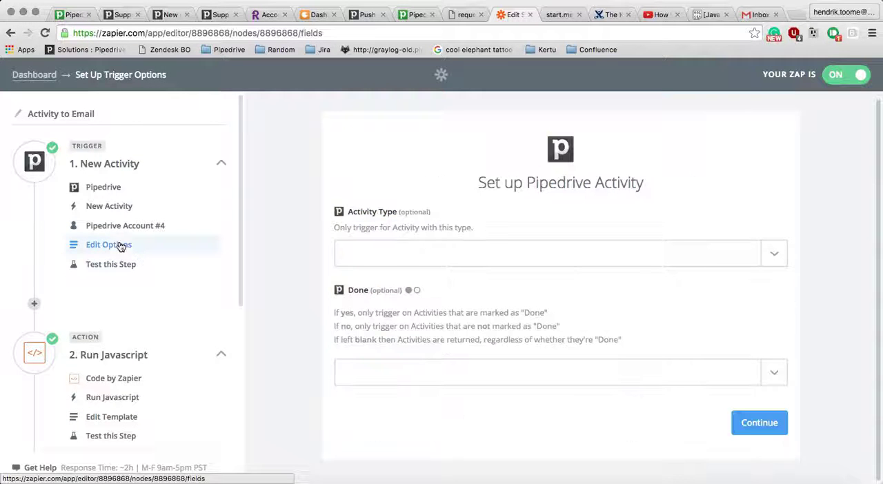
pyautogui.click(113, 189)
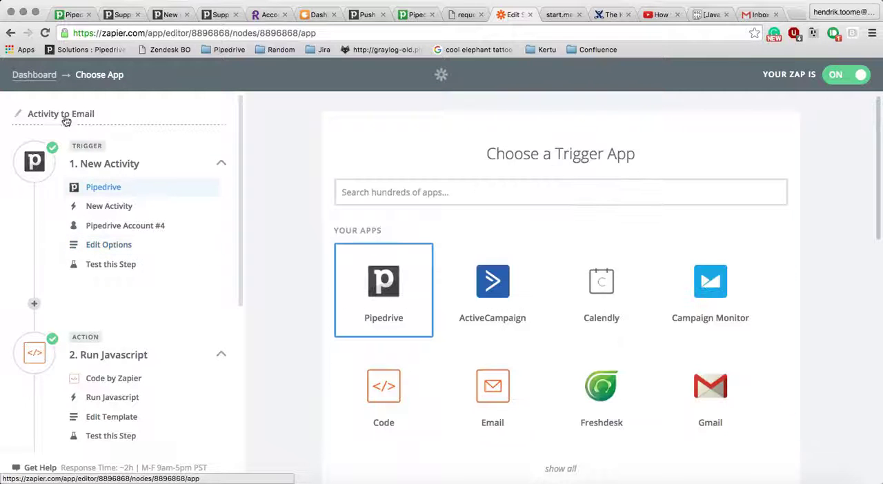
pyautogui.click(87, 169)
pyautogui.click(88, 169)
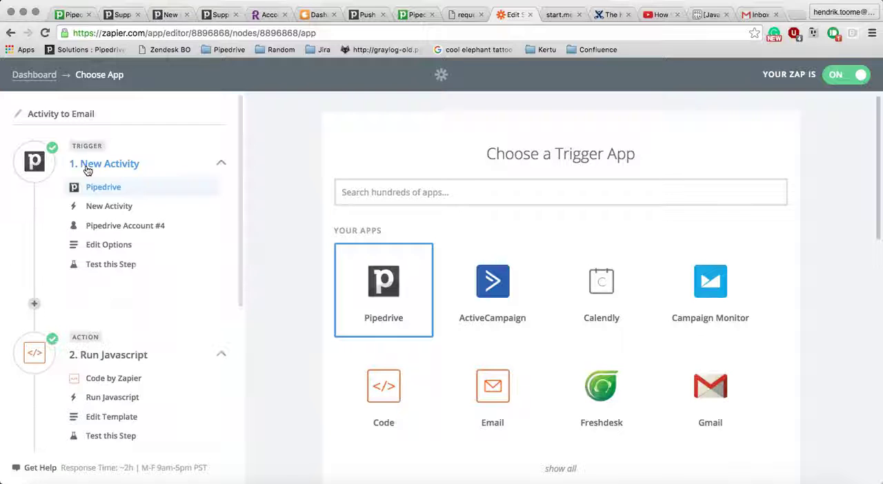
pyautogui.click(117, 206)
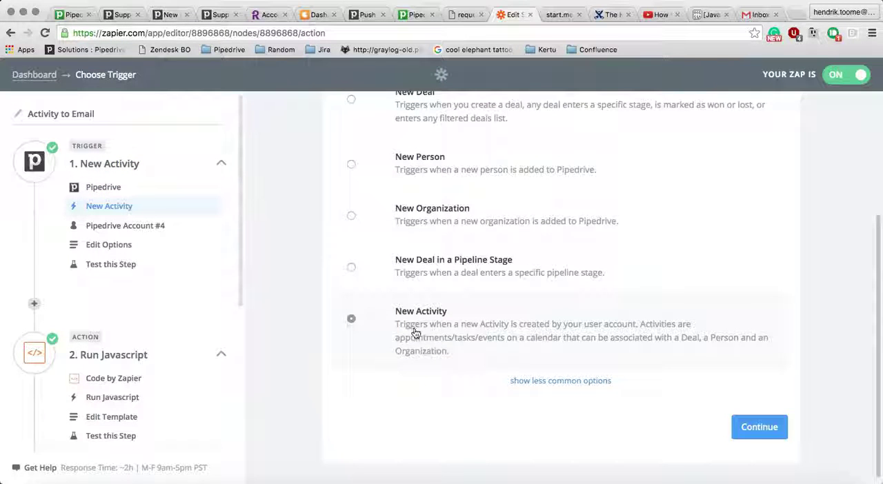
pyautogui.click(144, 227)
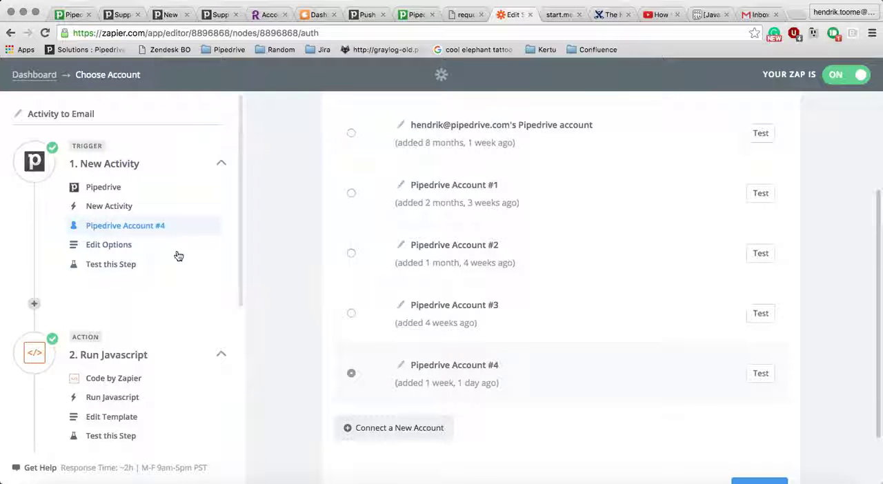
pyautogui.click(141, 244)
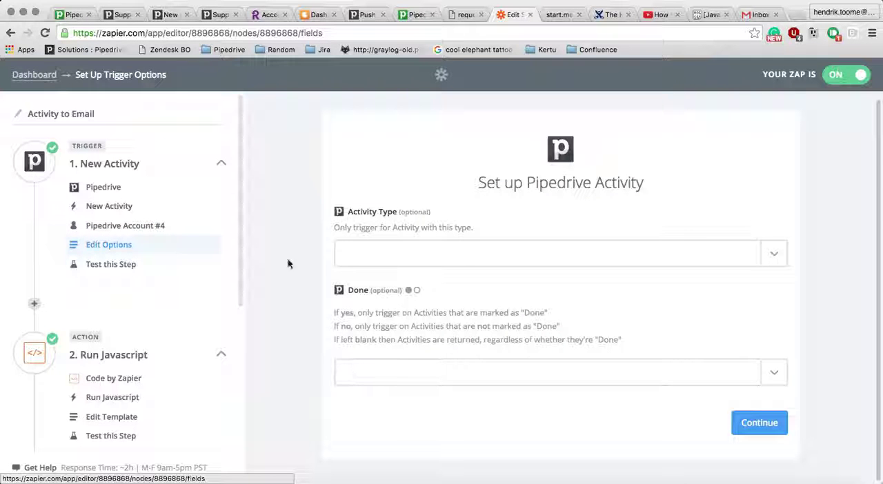
pyautogui.click(121, 264)
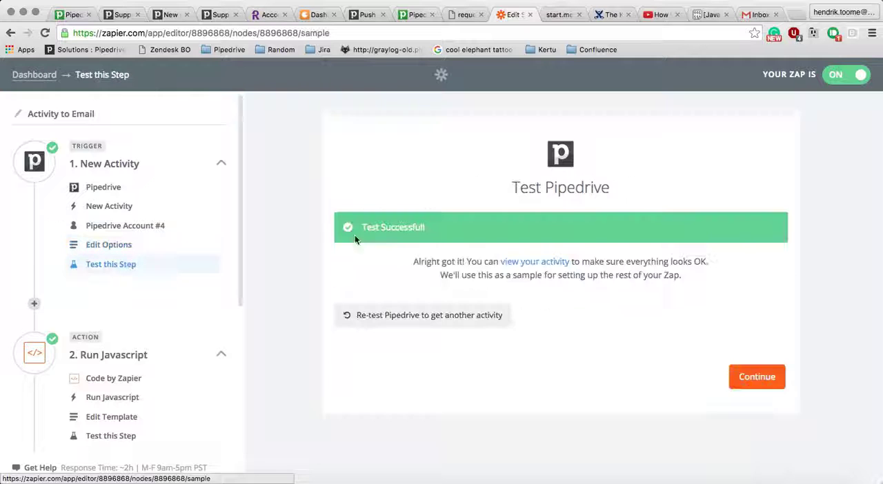
pyautogui.click(756, 377)
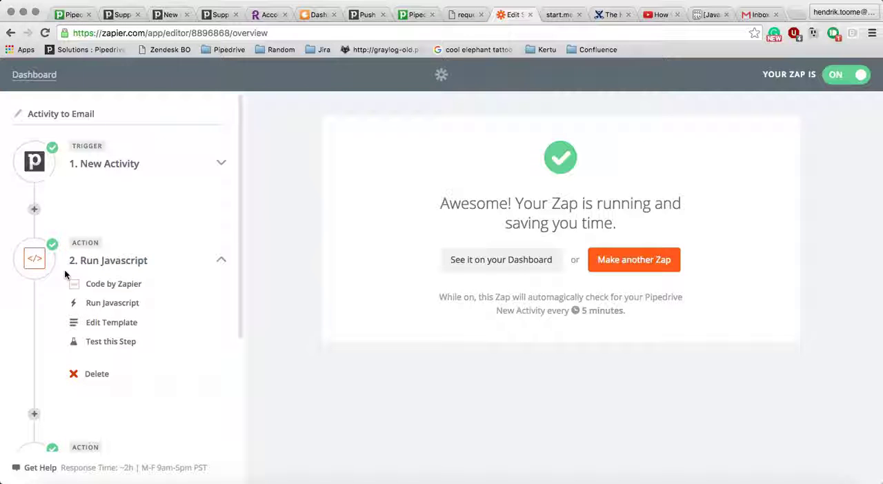
# - Review the Run Javascript action's app and action type, and open its template at the code field
pyautogui.click(95, 287)
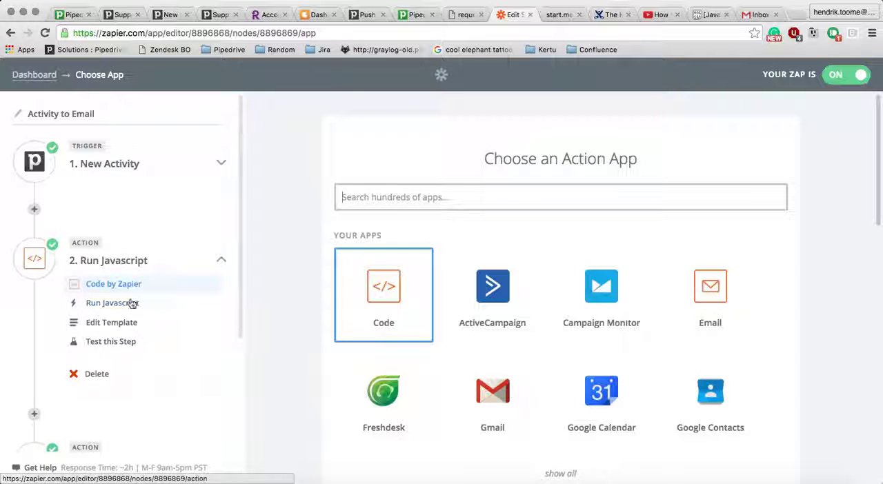
pyautogui.scroll(-2, 138, 306)
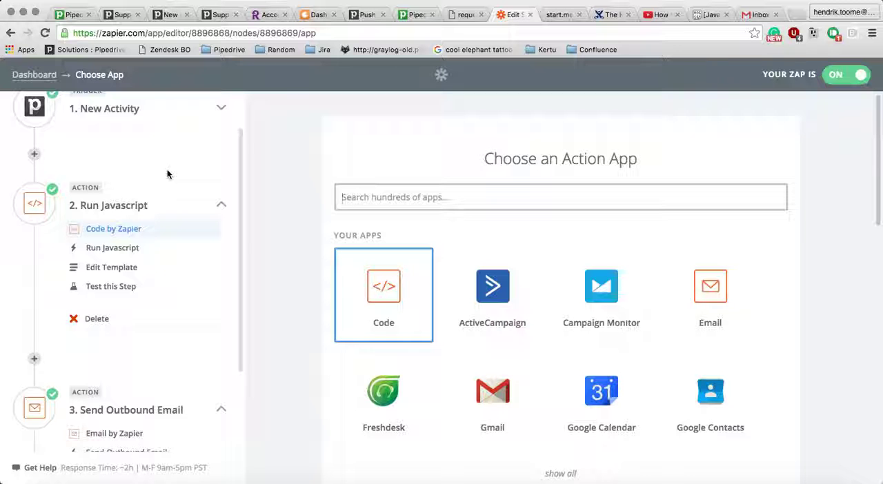
pyautogui.click(115, 256)
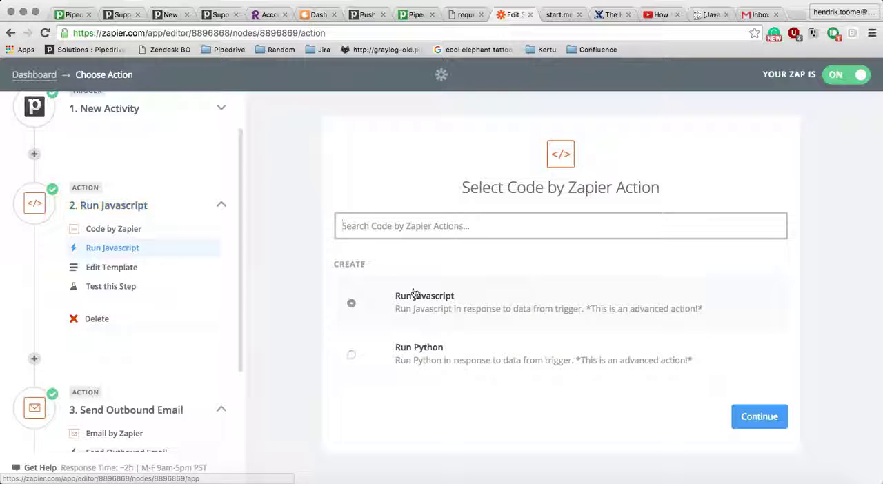
pyautogui.click(129, 273)
pyautogui.scroll(-3, 252, 276)
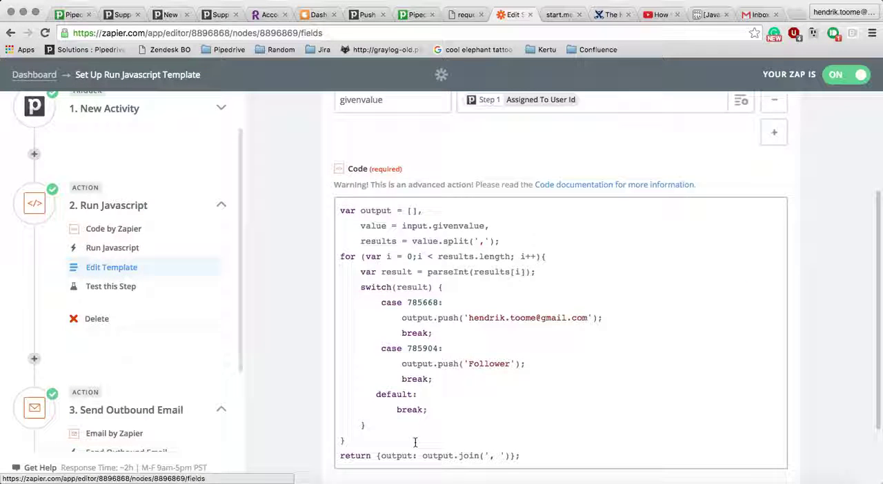
# - Examine the full script in the code field, including the user ID in the first case
pyautogui.moveTo(525, 455); pyautogui.dragTo(346, 205)
pyautogui.click(396, 256)
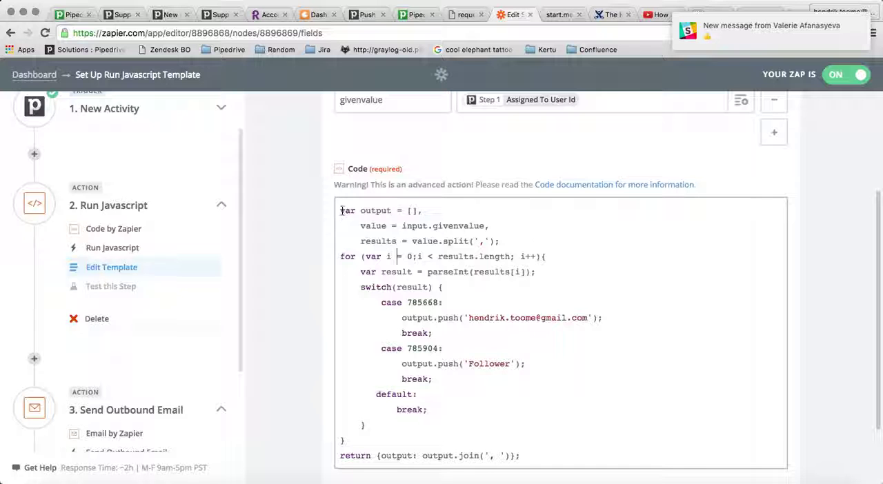
pyautogui.moveTo(340, 212); pyautogui.dragTo(542, 455)
pyautogui.click(542, 455)
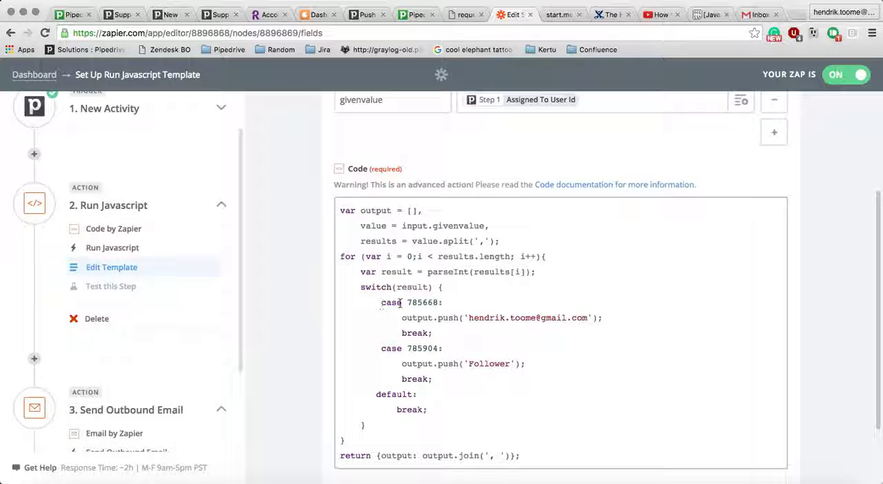
pyautogui.moveTo(407, 302); pyautogui.dragTo(442, 302)
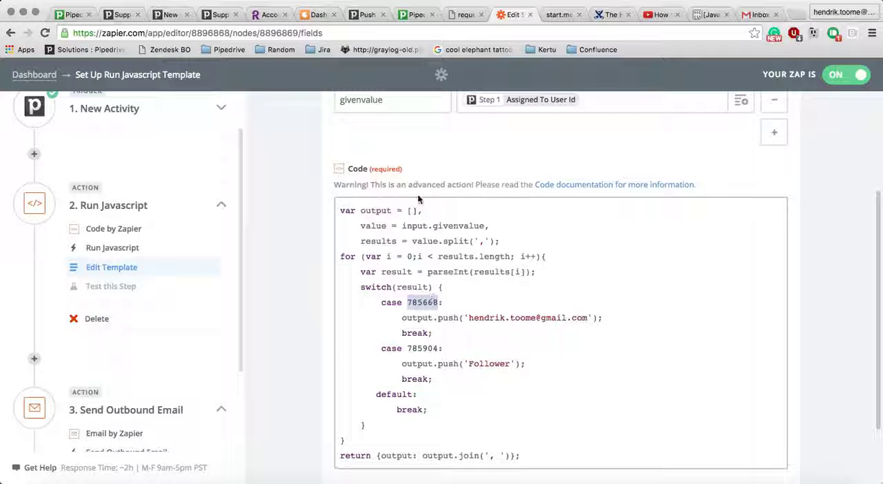
# - Switch to Pipedrive, open the regular user's edit page from the user settings, and highlight the user ID in its web address
pyautogui.click(166, 20)
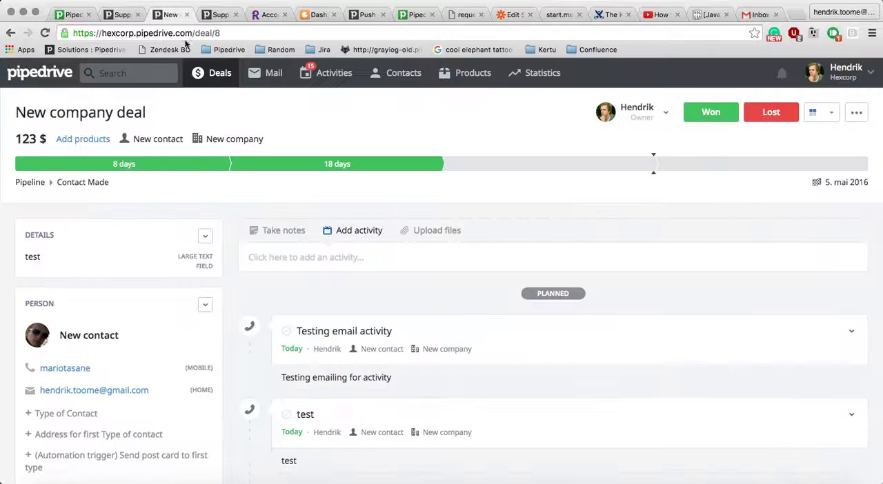
pyautogui.click(842, 72)
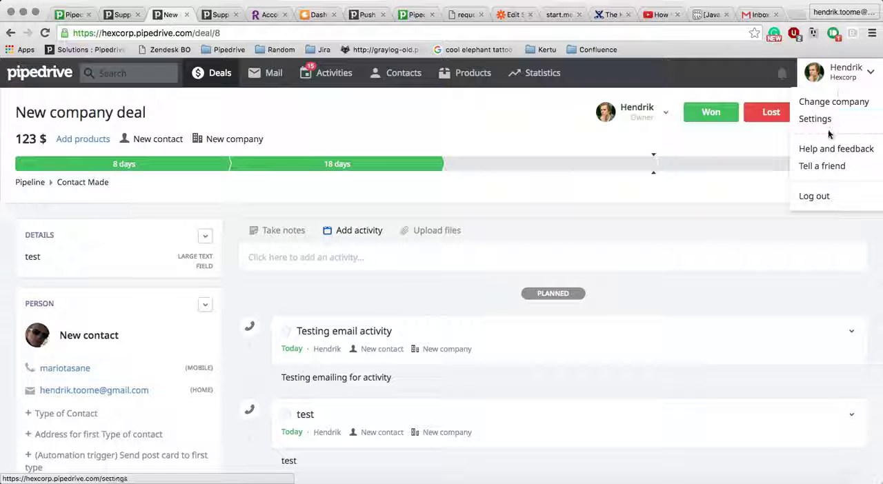
pyautogui.click(830, 122)
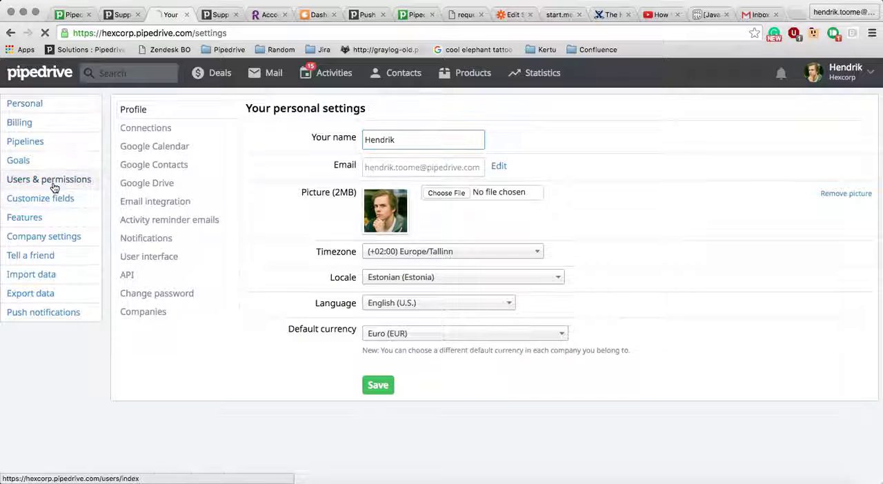
pyautogui.click(54, 186)
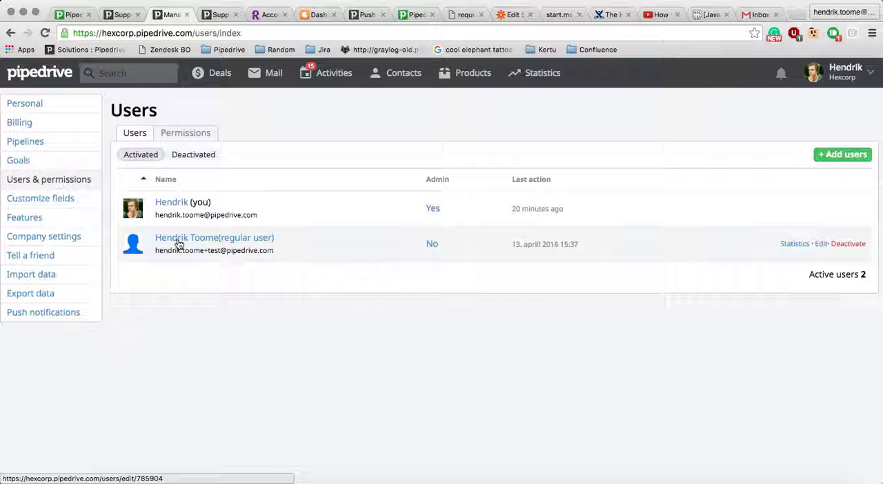
pyautogui.click(178, 240)
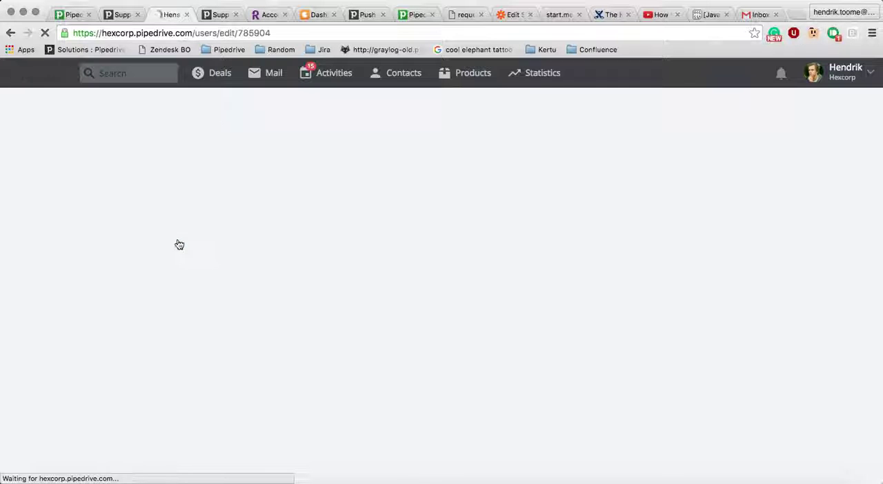
pyautogui.moveTo(276, 33); pyautogui.dragTo(234, 34)
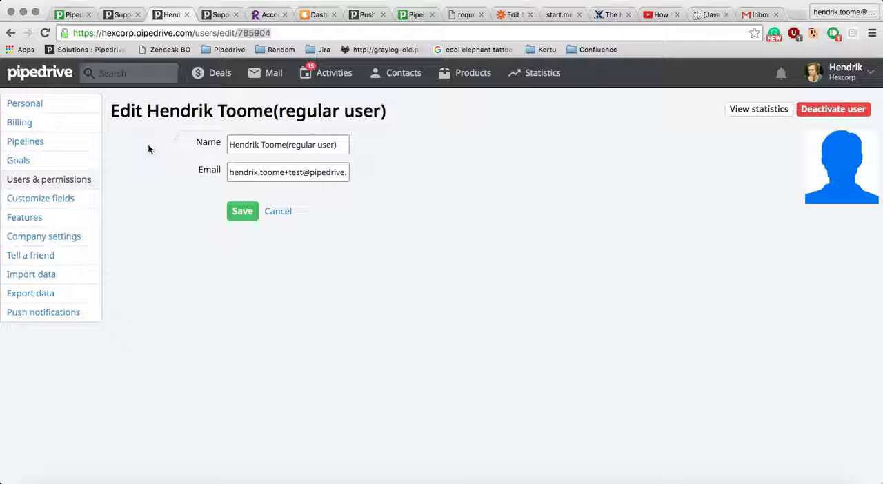
# - Return to the Zapier script and examine the first case's user ID, e-mail address and break statement
pyautogui.click(513, 16)
pyautogui.click(402, 302)
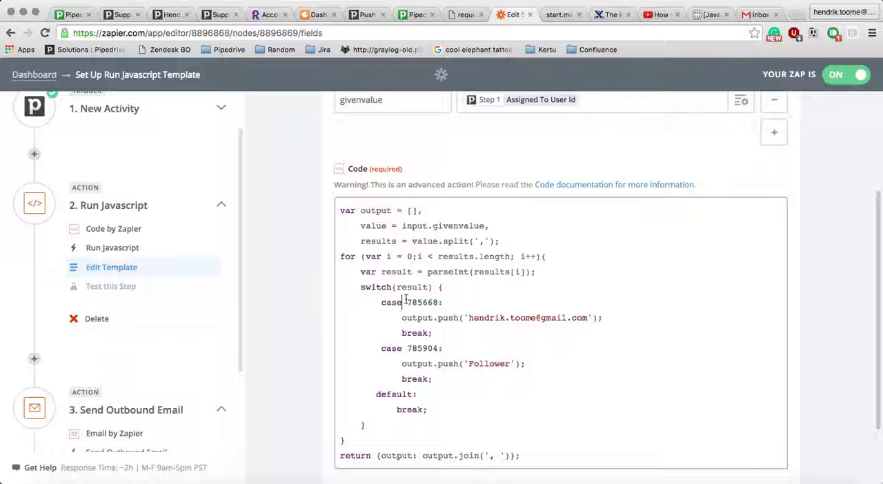
pyautogui.doubleClick(407, 302)
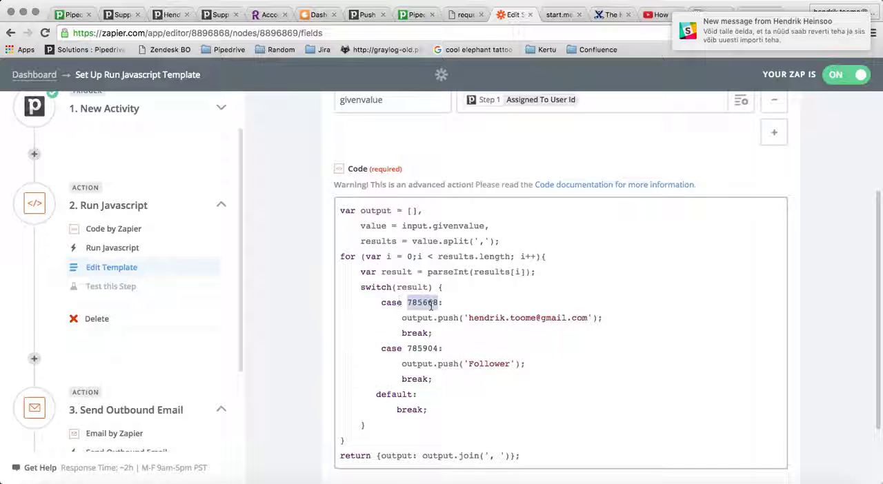
pyautogui.click(381, 349)
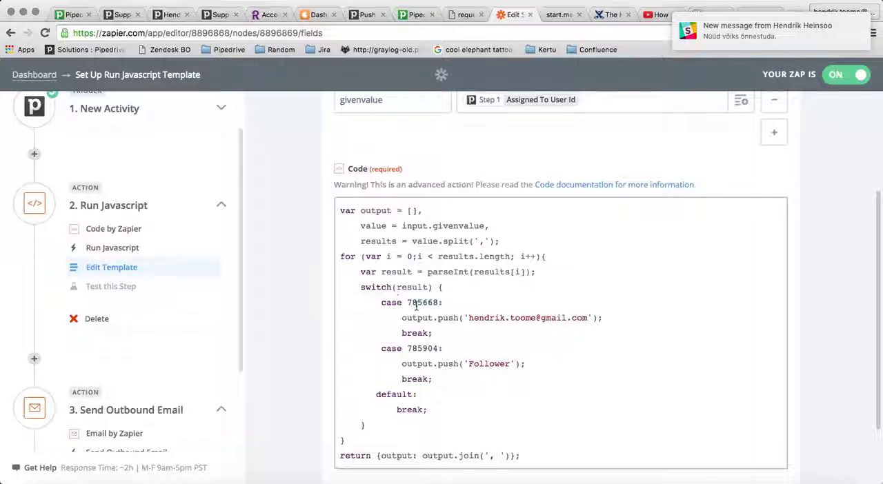
pyautogui.moveTo(468, 318); pyautogui.dragTo(588, 317)
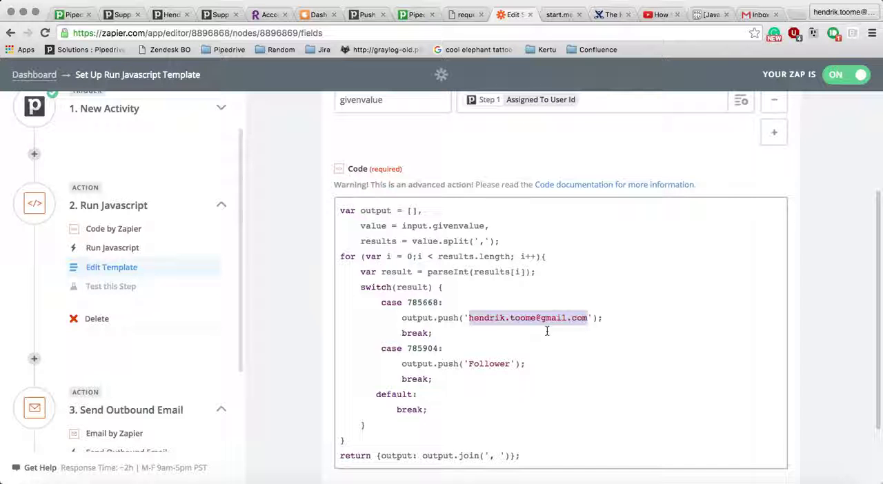
pyautogui.click(544, 357)
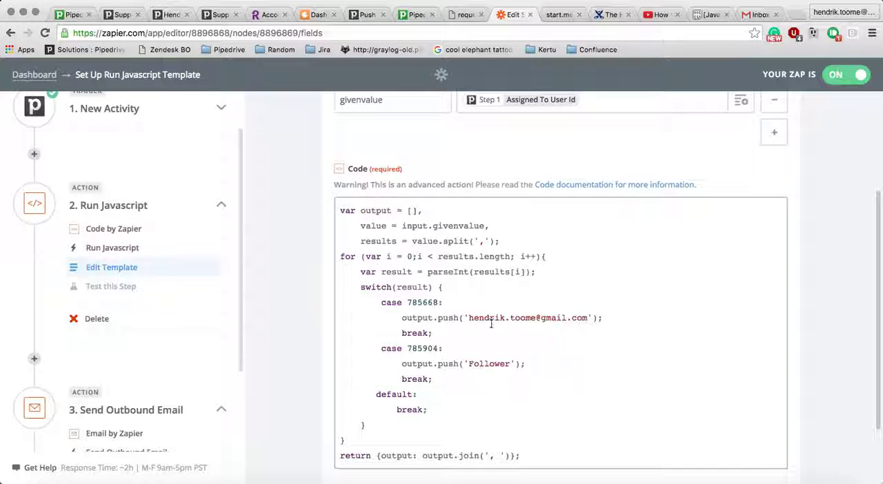
pyautogui.click(437, 333)
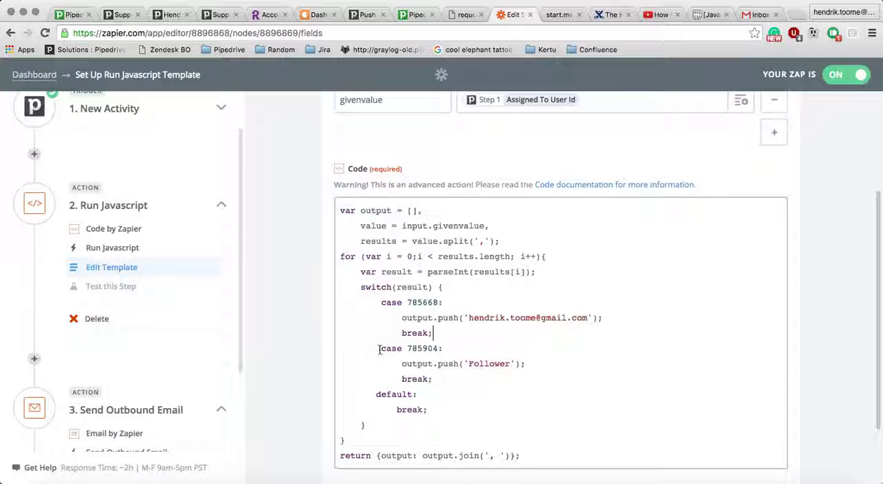
# - Duplicate the second case block, including its 'Follower' output and break, directly above the default case
pyautogui.moveTo(379, 348); pyautogui.dragTo(449, 373)
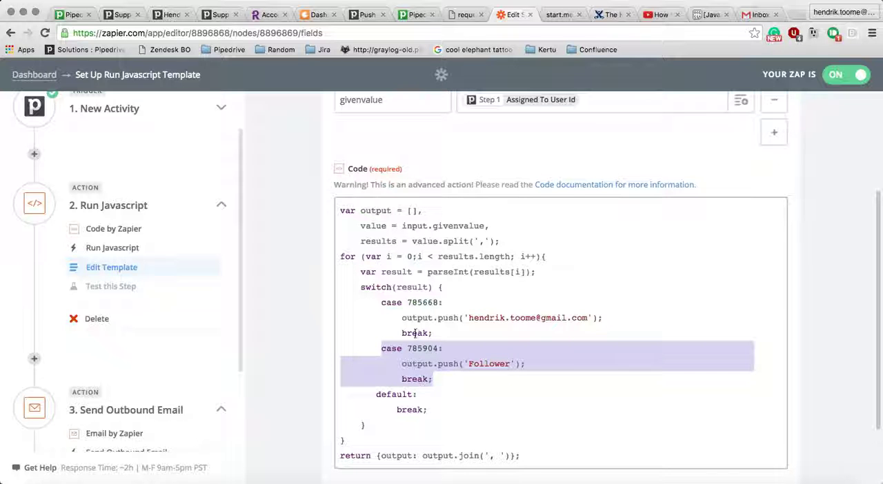
pyautogui.moveTo(448, 378); pyautogui.dragTo(381, 352)
pyautogui.hotkey('ctrl', 'c')
pyautogui.click(452, 380)
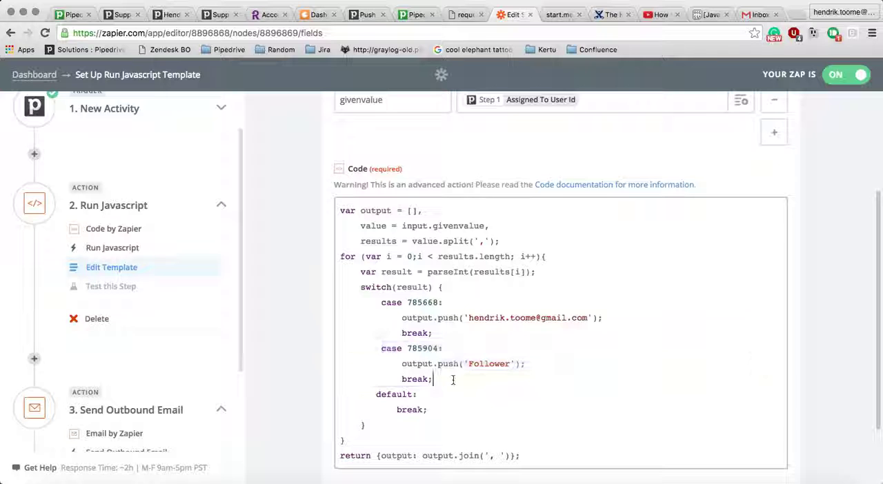
pyautogui.press('Return')
pyautogui.hotkey('ctrl', 'v')
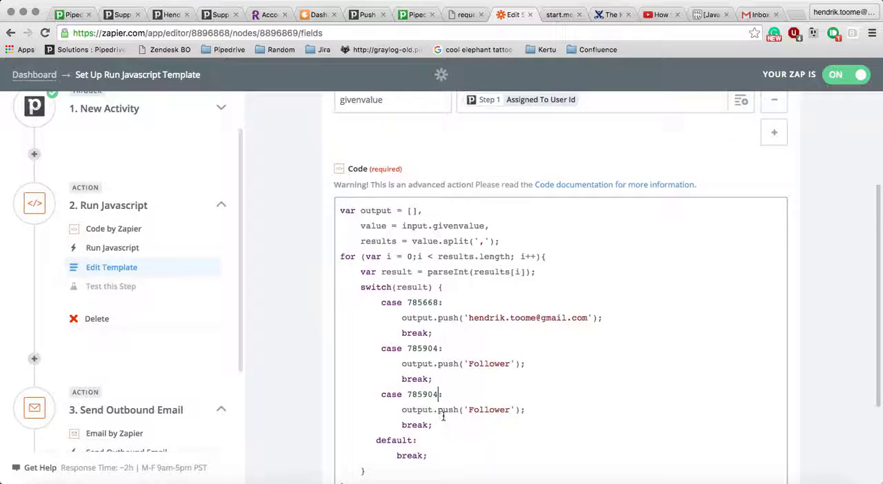
pyautogui.scroll(-2, 452, 355)
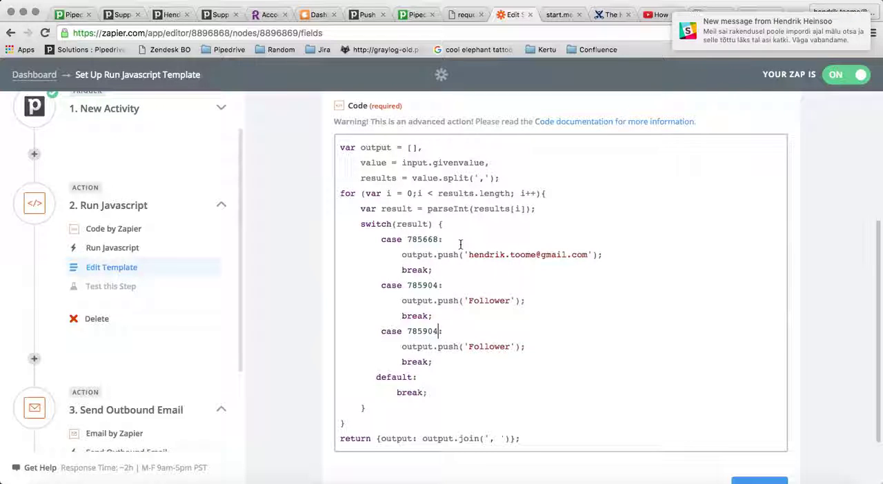
# - Replace the second case's user ID with the ID copied from the web address of the regular user's Pipedrive edit page
pyautogui.click(439, 283)
pyautogui.press('BackSpace')
pyautogui.press('BackSpace')
pyautogui.press('BackSpace')
pyautogui.press('BackSpace')
pyautogui.press('BackSpace')
pyautogui.press('BackSpace')
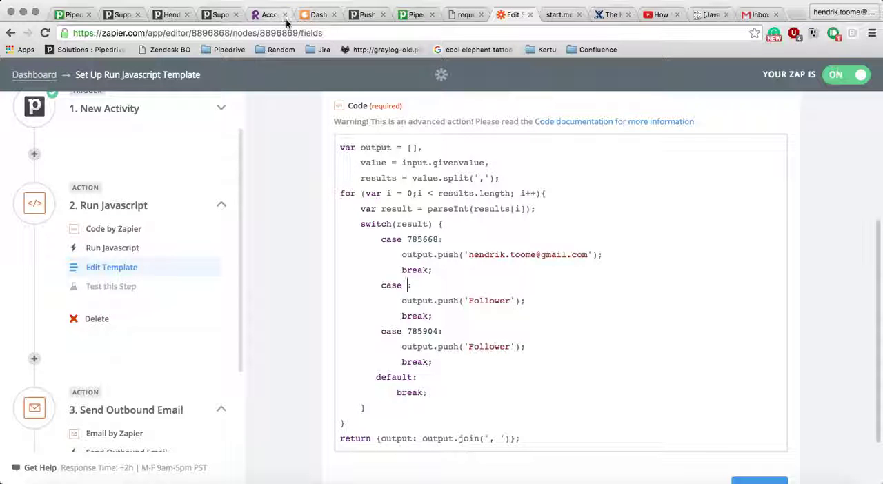
pyautogui.click(160, 15)
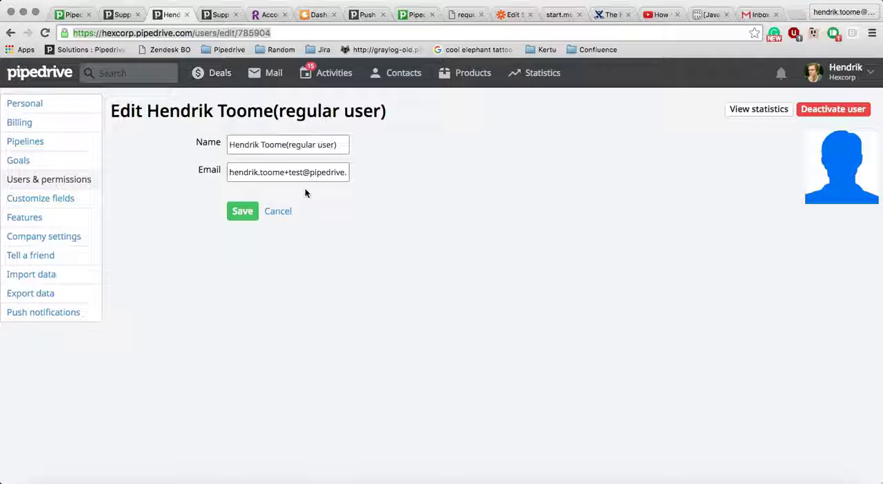
pyautogui.doubleClick(251, 33)
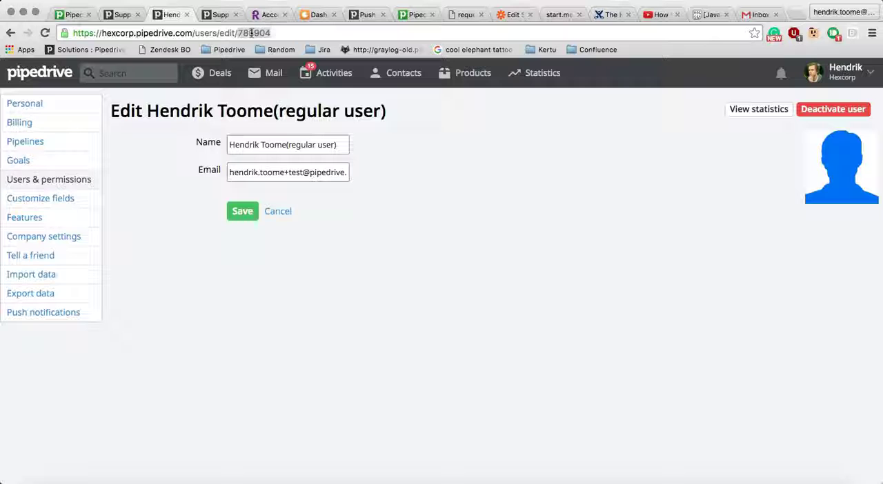
pyautogui.click(505, 18)
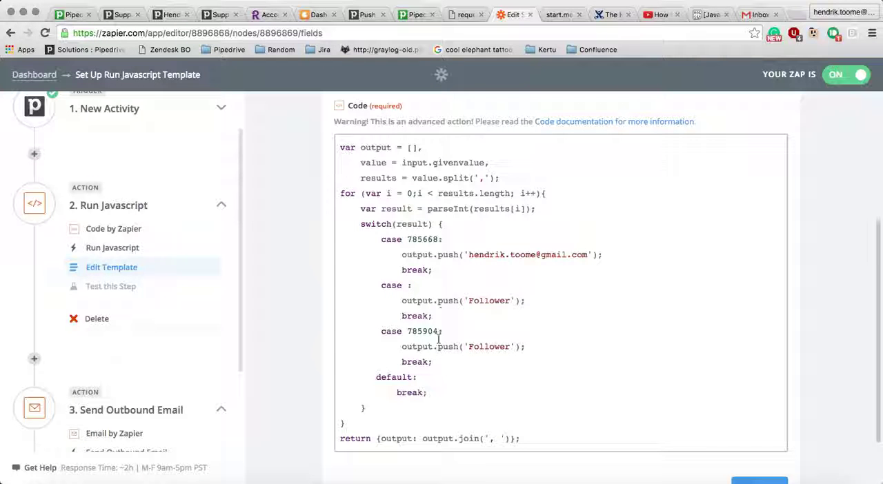
pyautogui.click(408, 286)
pyautogui.write('785904')
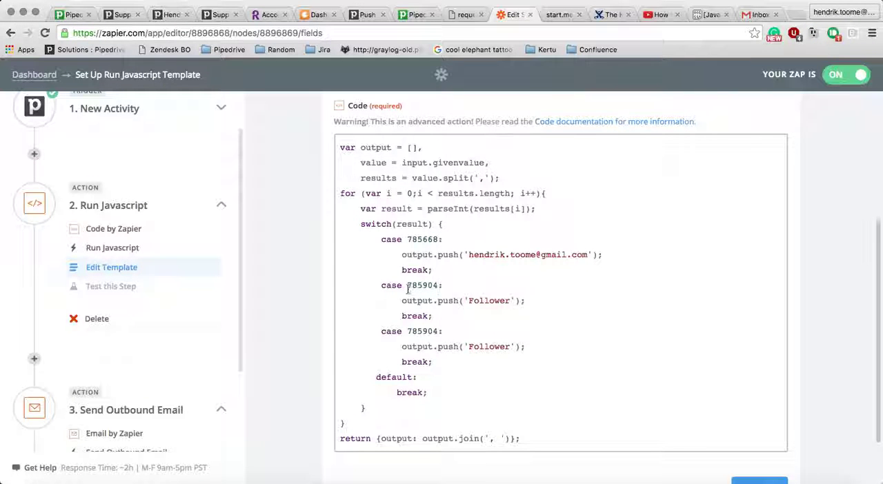
# - Replace the 'Follower' output in the second case with the regular user's e-mail address copied from the Pipedrive edit page
pyautogui.click(509, 301)
pyautogui.press('BackSpace')
pyautogui.press('BackSpace')
pyautogui.press('BackSpace')
pyautogui.press('BackSpace')
pyautogui.press('BackSpace')
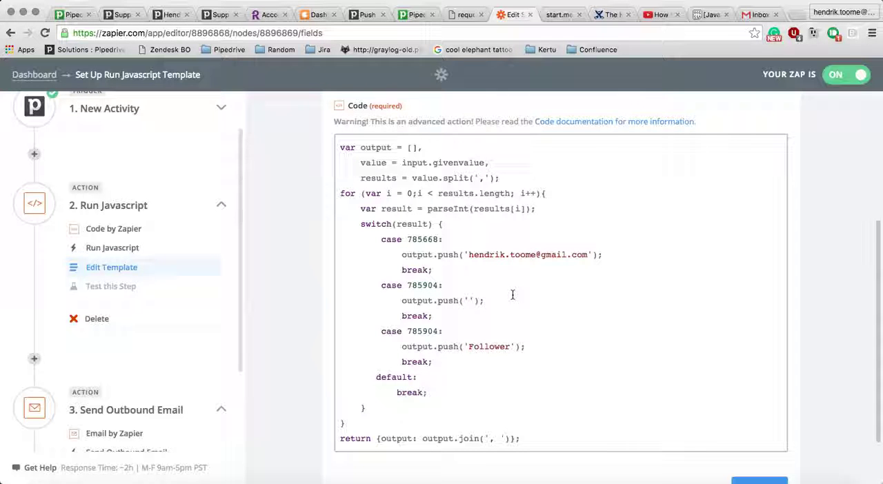
pyautogui.click(170, 15)
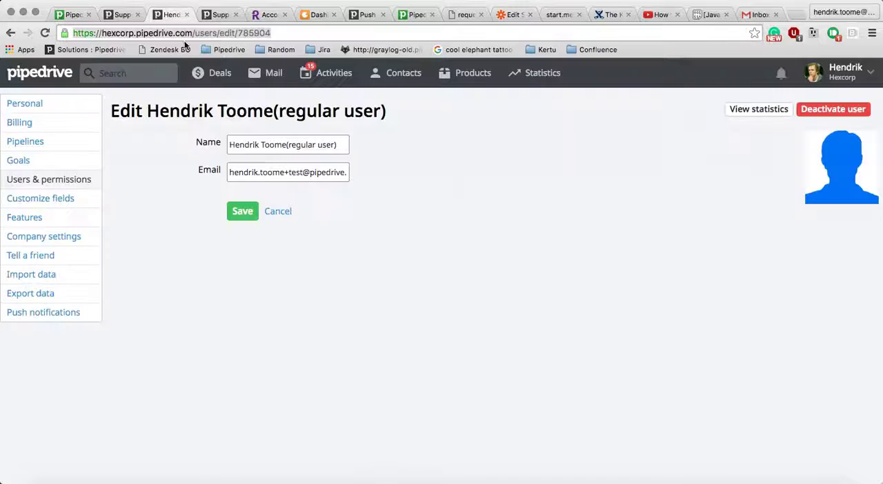
pyautogui.tripleClick(296, 175)
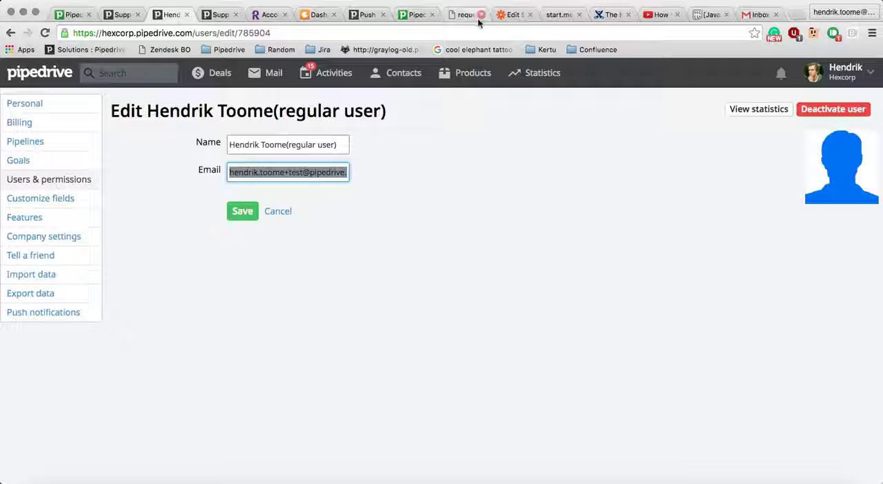
pyautogui.click(512, 14)
pyautogui.hotkey('ctrl', 'v')
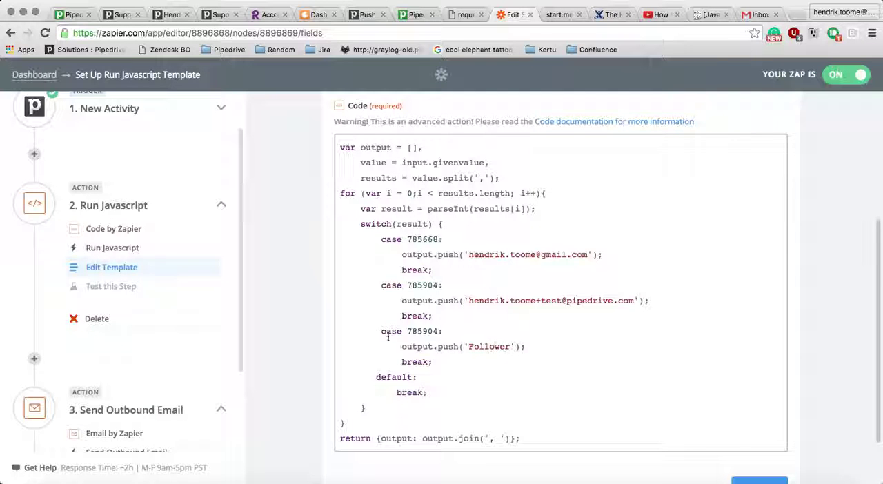
# - Delete the duplicate third case block with its 'Follower' output and the blank line left above the default case
pyautogui.moveTo(376, 333); pyautogui.dragTo(436, 355)
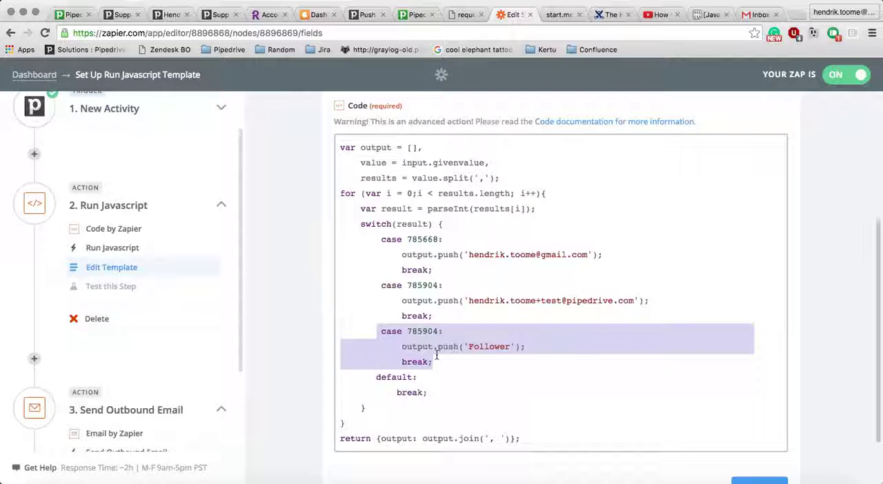
pyautogui.press('BackSpace')
pyautogui.press('BackSpace')
pyautogui.press('BackSpace')
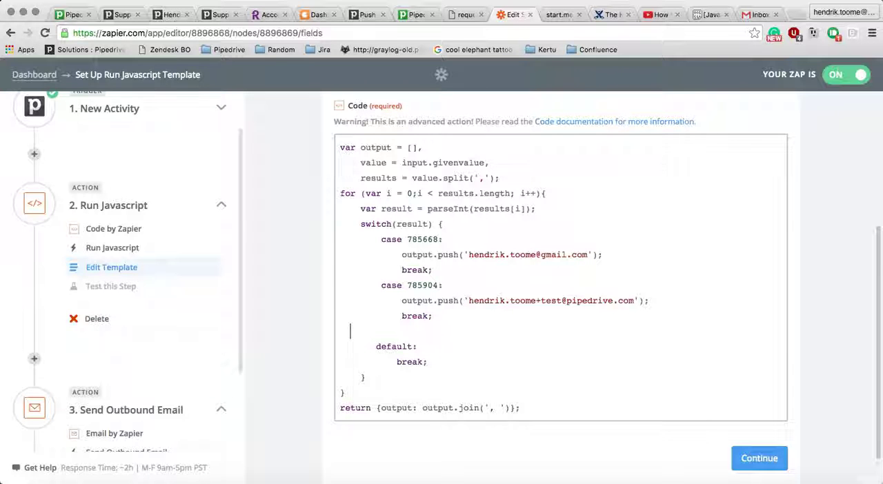
pyautogui.press('BackSpace')
# - Examine the second case's user ID and matching e-mail address in the script
pyautogui.click(406, 285)
pyautogui.moveTo(406, 285); pyautogui.dragTo(436, 289)
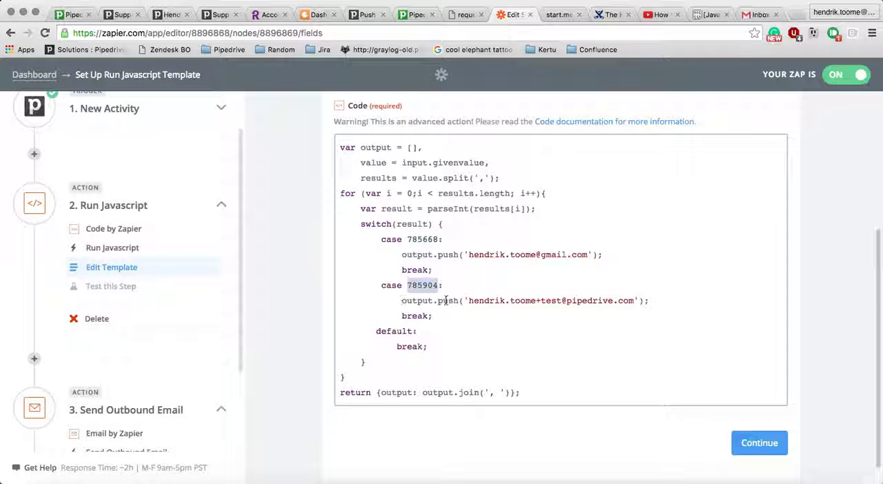
pyautogui.moveTo(467, 300); pyautogui.dragTo(636, 305)
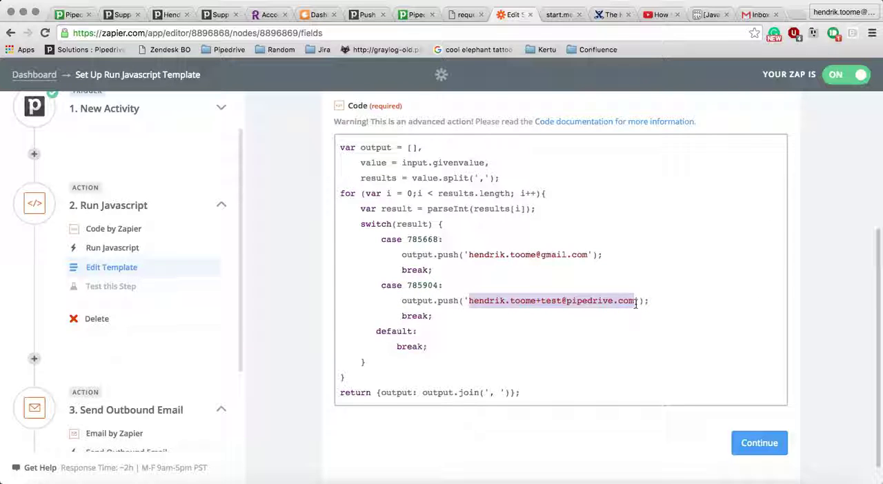
pyautogui.click(462, 326)
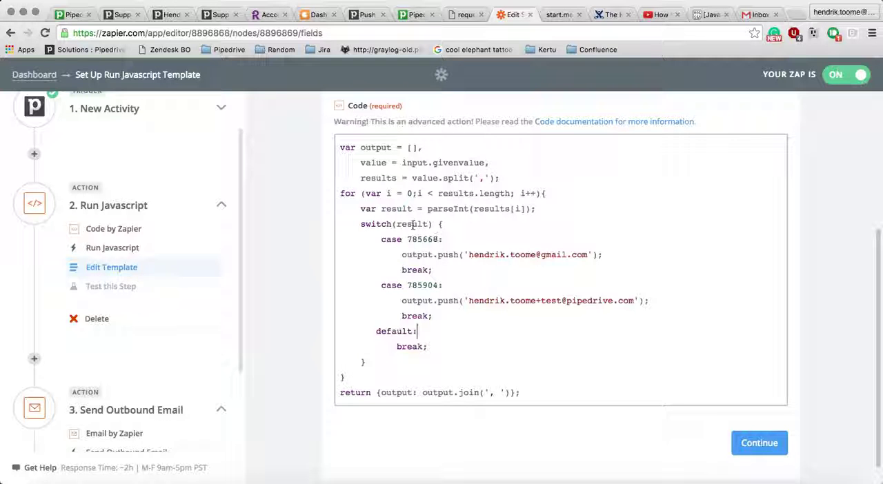
# - Compare the first case's user ID and e-mail with the main user's edit page in Pipedrive, then return to the Zapier script
pyautogui.moveTo(407, 239); pyautogui.dragTo(443, 239)
pyautogui.click(181, 14)
pyautogui.hscroll(-5, 284, 258)
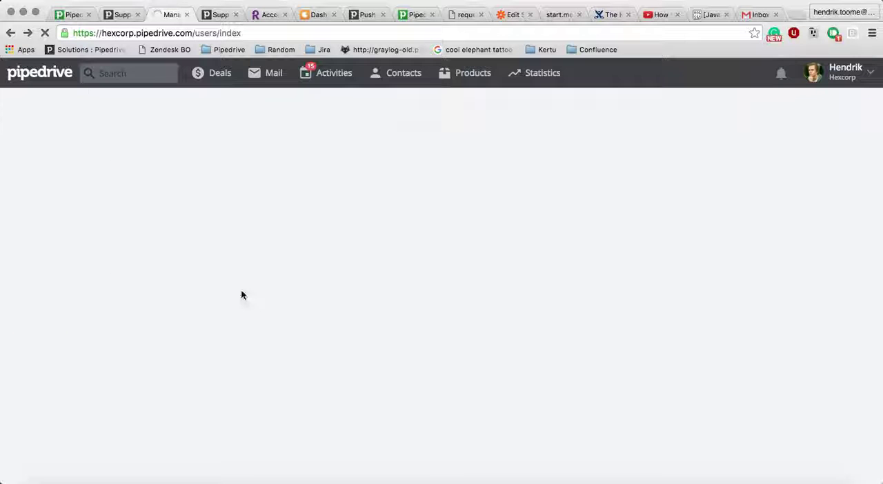
pyautogui.click(174, 203)
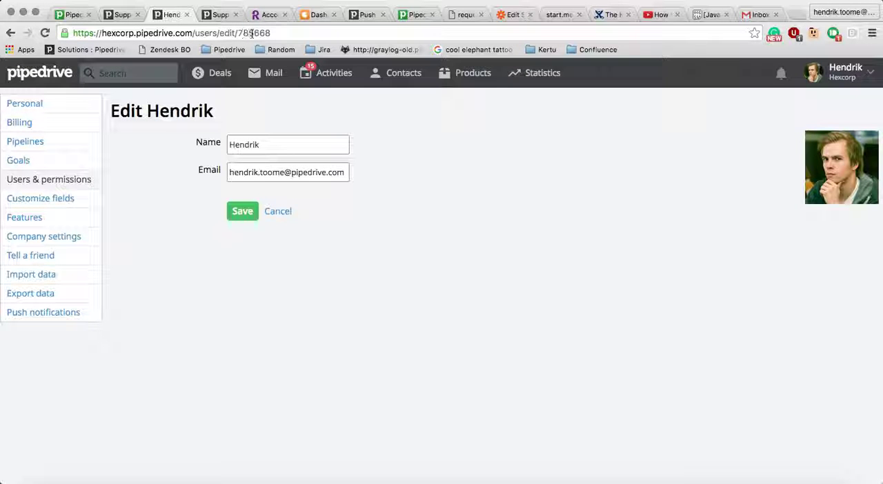
pyautogui.tripleClick(267, 170)
pyautogui.click(190, 183)
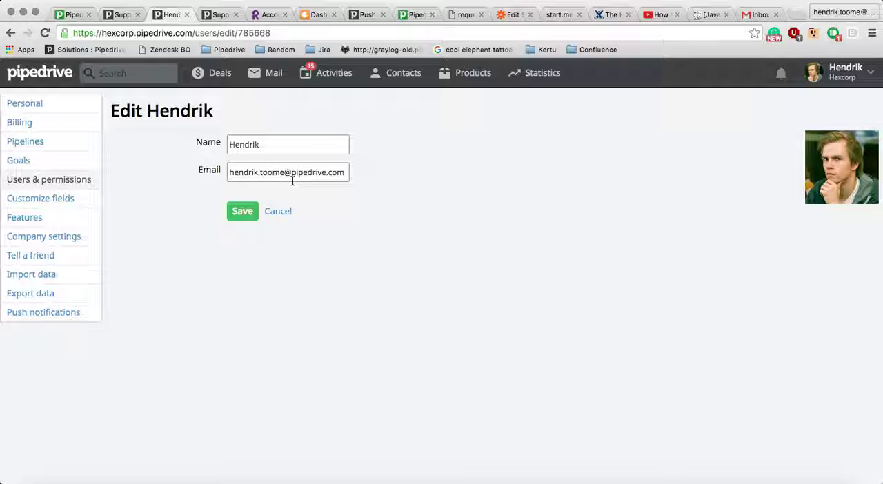
pyautogui.click(508, 15)
pyautogui.click(455, 254)
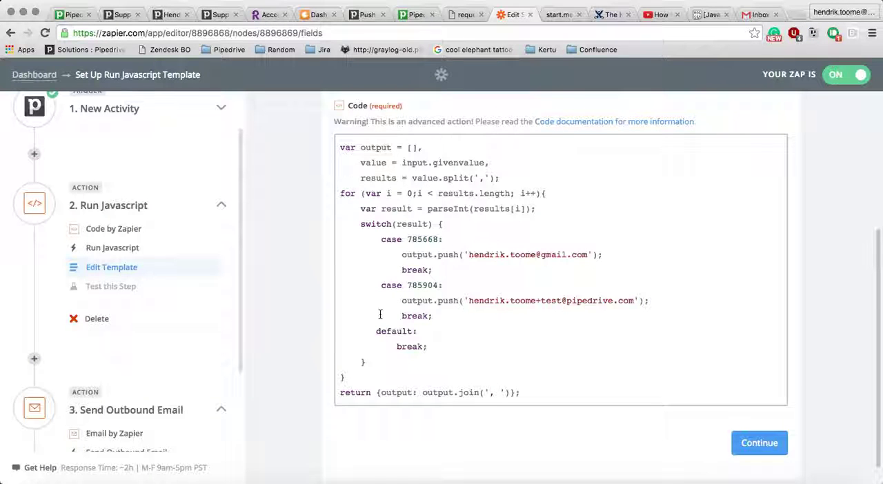
# - Save the Run Javascript template, test the code, review the output value it returns, and finish the step
pyautogui.click(767, 452)
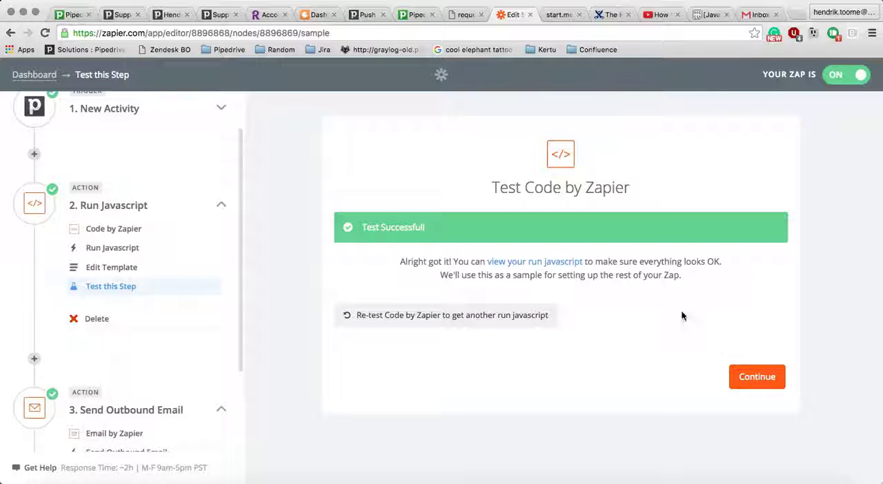
pyautogui.click(530, 261)
pyautogui.scroll(-4, 530, 258)
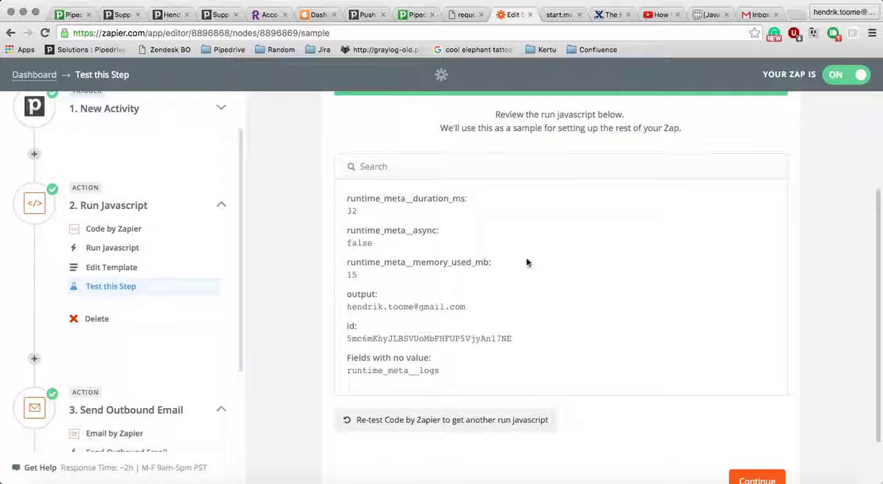
pyautogui.moveTo(347, 295); pyautogui.dragTo(534, 323)
pyautogui.scroll(-2, 535, 323)
pyautogui.click(703, 397)
pyautogui.click(753, 423)
# - Set the third step's action app to Email by Zapier with the Send Outbound Email action, and open its template
pyautogui.scroll(-3, 160, 270)
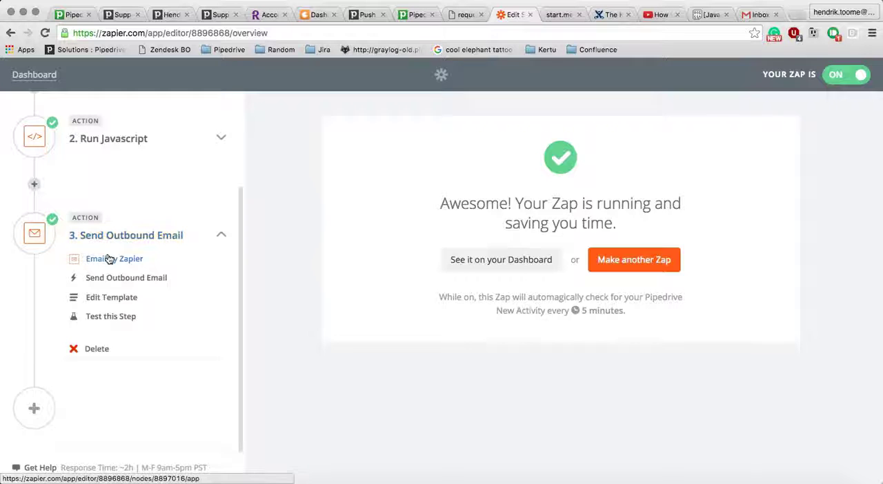
pyautogui.click(109, 259)
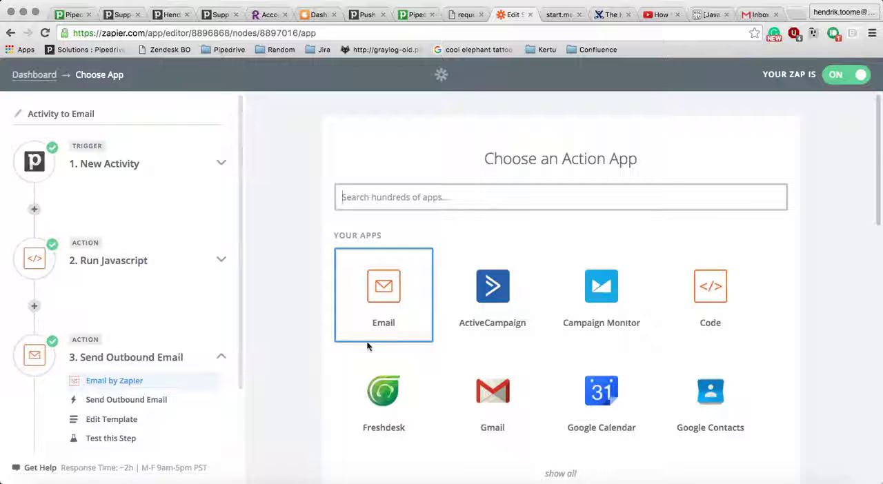
pyautogui.click(388, 196)
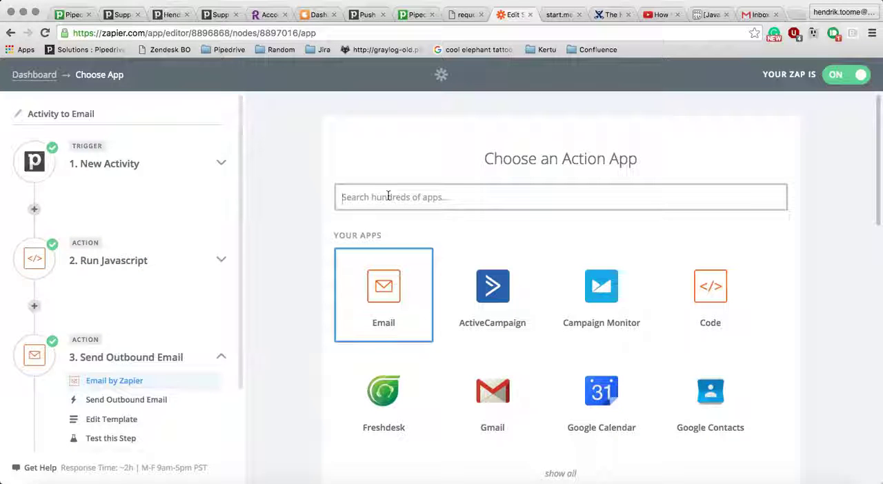
pyautogui.write('email')
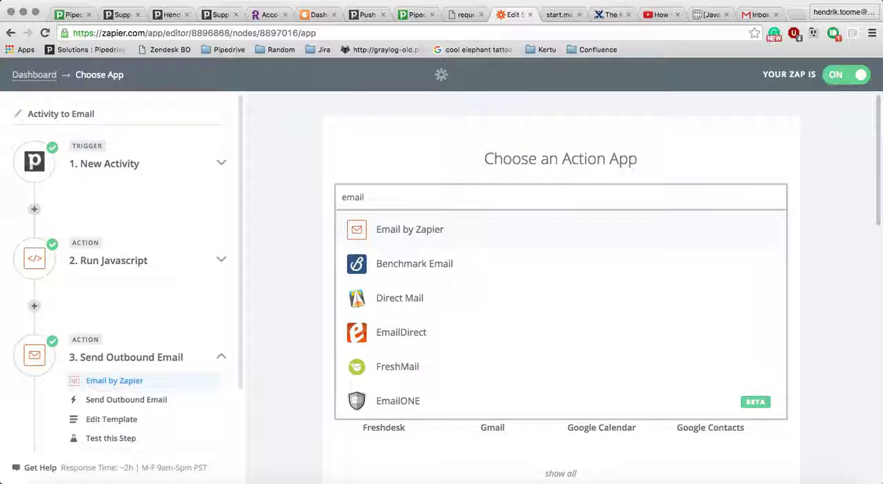
pyautogui.click(387, 228)
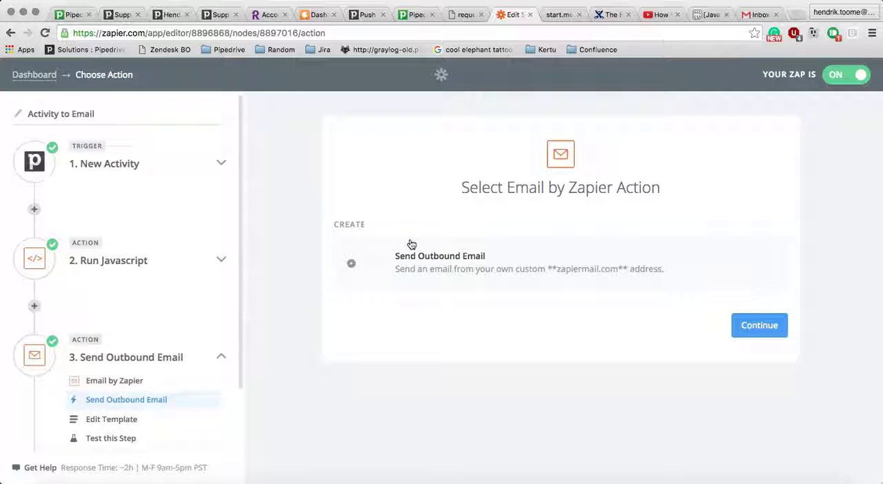
pyautogui.click(737, 340)
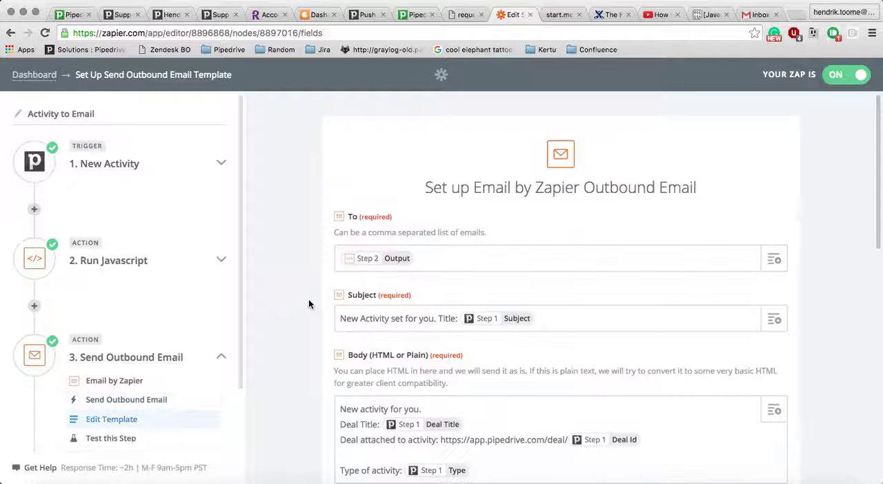
# - Clear the e-mail's To field and map it to the Output value from the Run Javascript step
pyautogui.scroll(-2, 308, 303)
pyautogui.scroll(-5, 308, 303)
pyautogui.scroll(3, 312, 276)
pyautogui.scroll(4, 284, 227)
pyautogui.click(435, 255)
pyautogui.press('BackSpace')
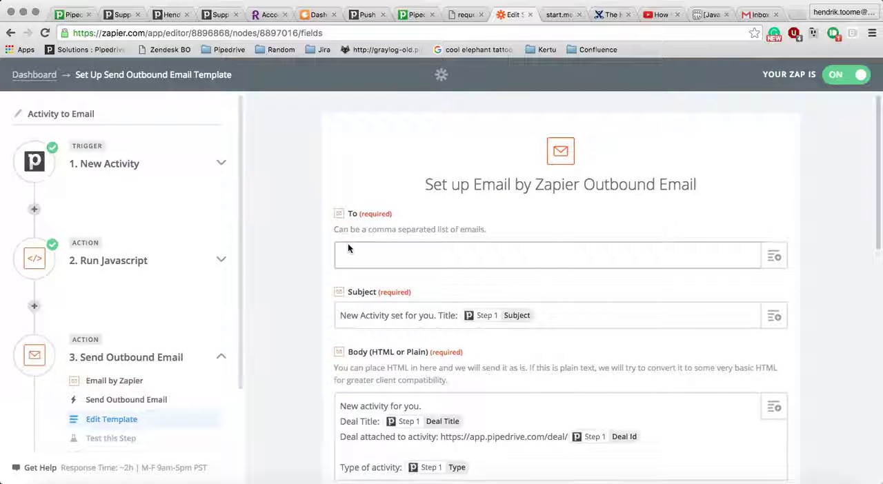
pyautogui.click(775, 257)
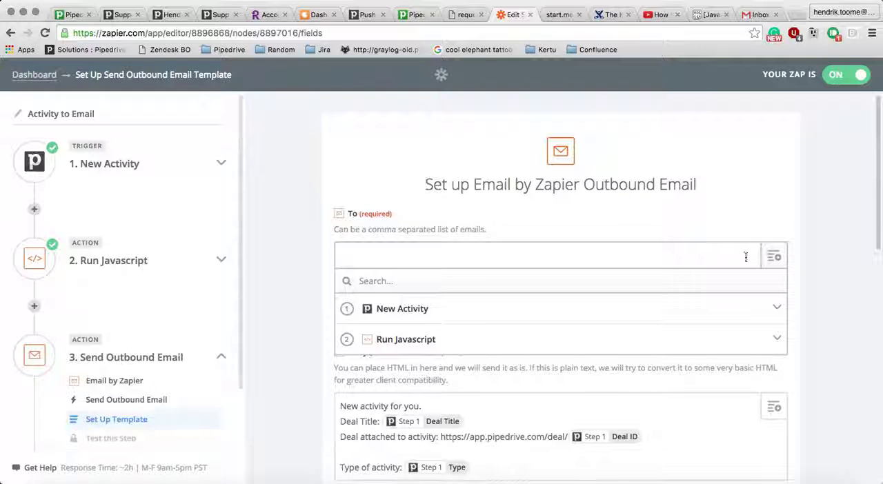
pyautogui.click(394, 342)
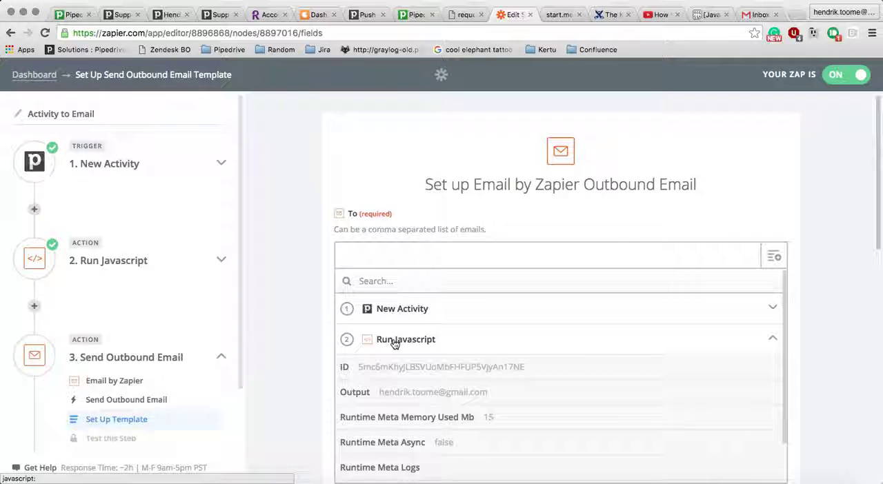
pyautogui.click(357, 394)
pyautogui.scroll(-2, 293, 311)
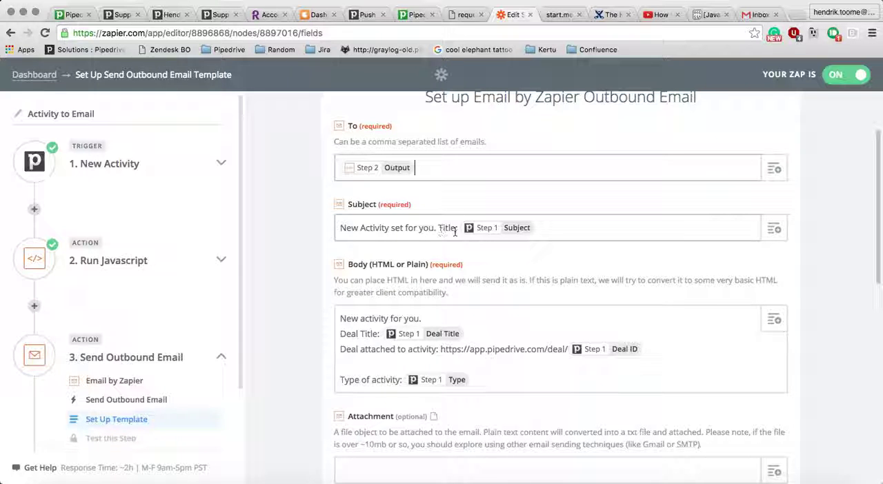
pyautogui.click(544, 224)
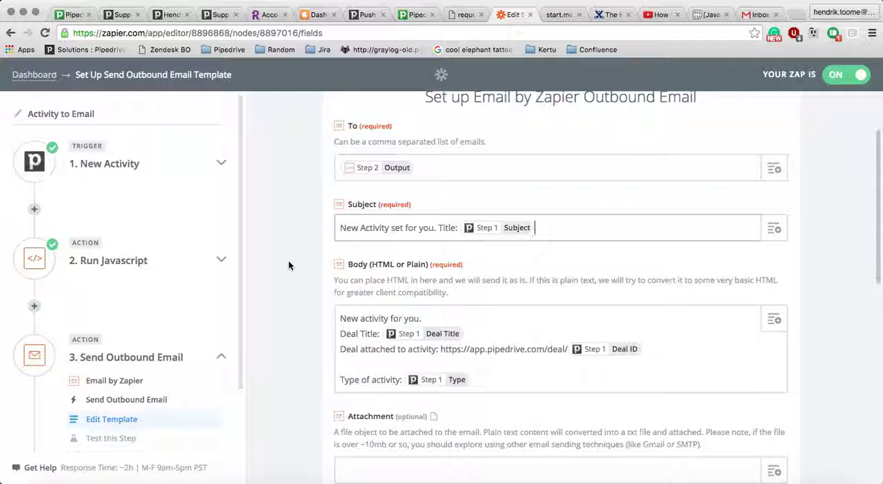
# - Add a new line reading "Phone number for activity:" below the activity type in the e-mail body
pyautogui.scroll(-2, 316, 338)
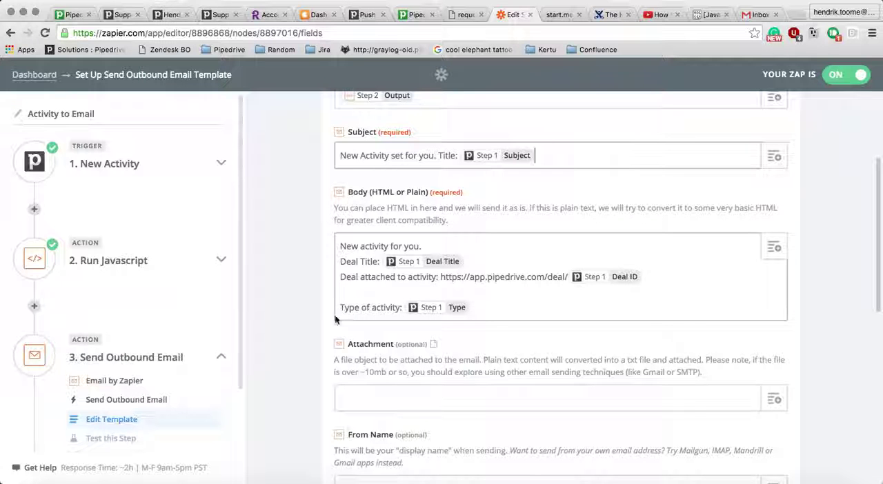
pyautogui.click(493, 312)
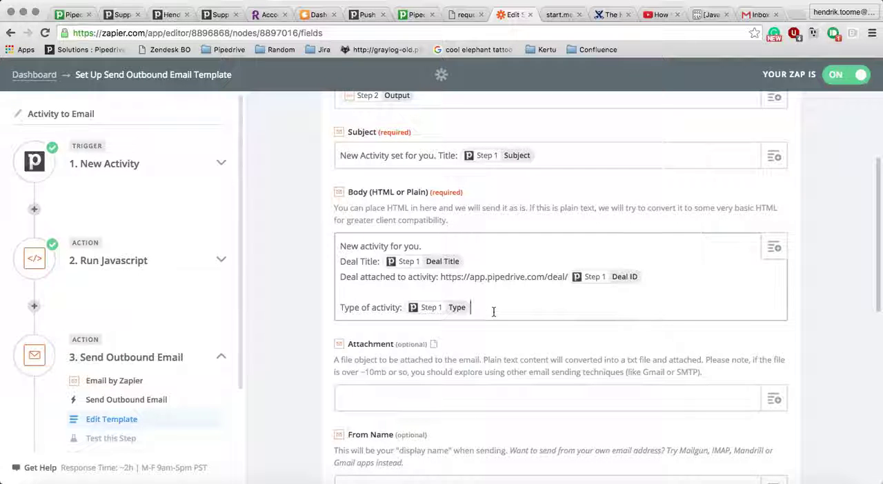
pyautogui.press('Return')
pyautogui.press('Return')
pyautogui.write('Phone number for activity:')
# - Search the fields available for the e-mail body for a phone number field
pyautogui.click(774, 246)
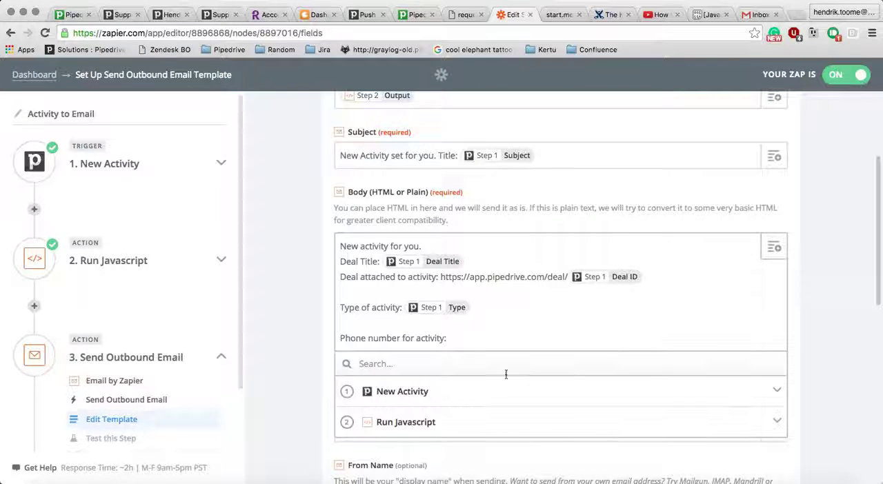
pyautogui.write('phone')
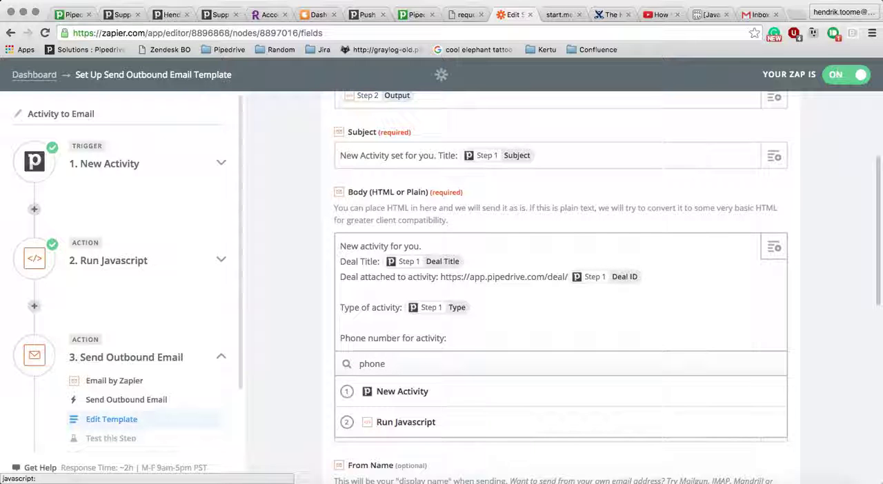
pyautogui.press('super+a')
pyautogui.write('nu')
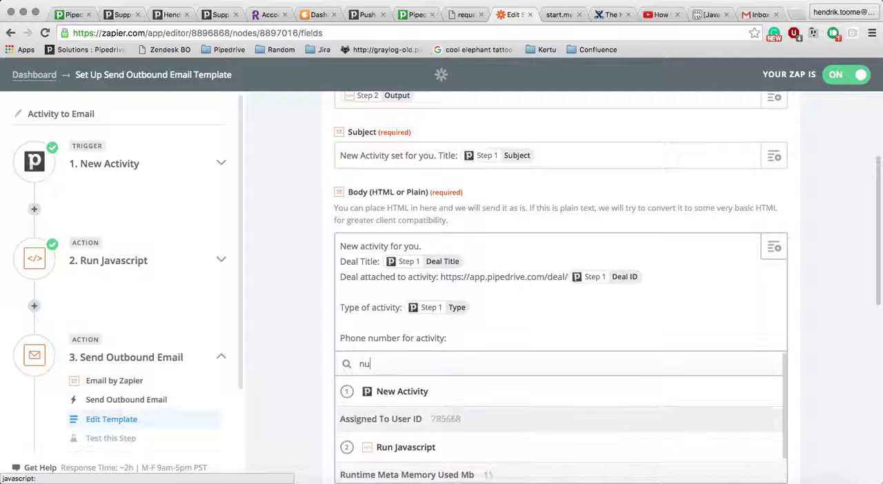
pyautogui.press('BackSpace')
pyautogui.press('BackSpace')
pyautogui.write('pho')
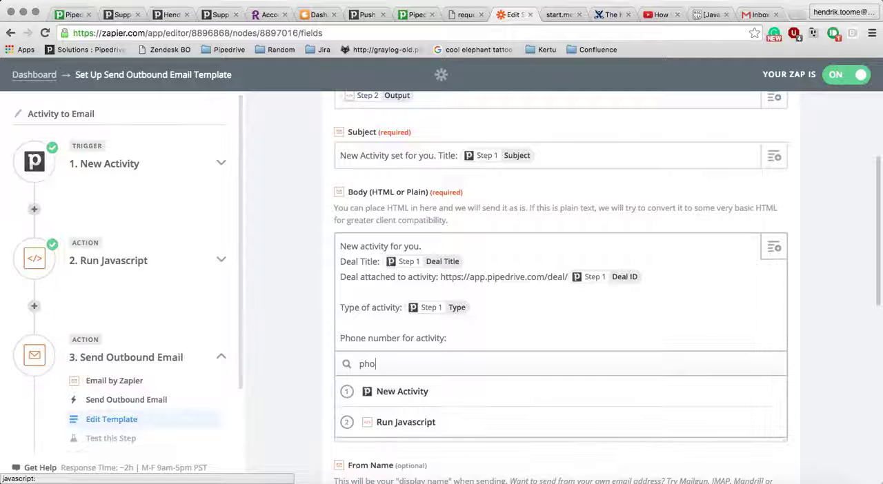
pyautogui.scroll(-3, 278, 357)
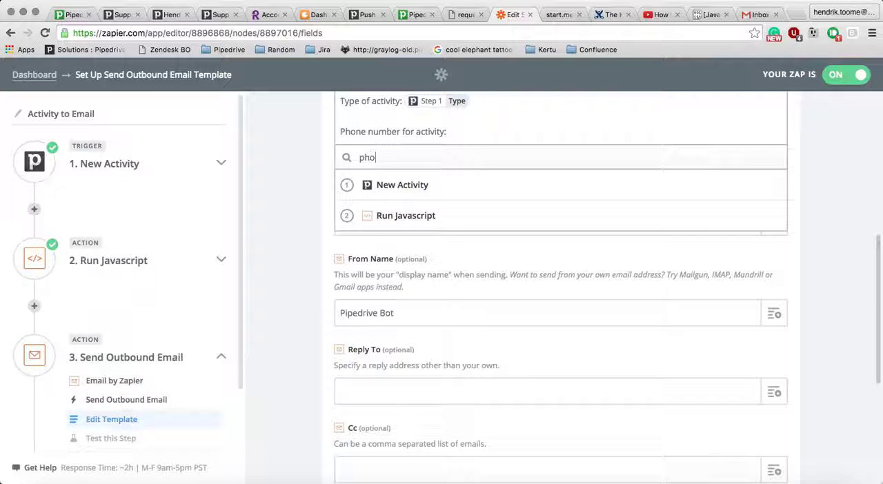
pyautogui.press('BackSpace')
pyautogui.press('BackSpace')
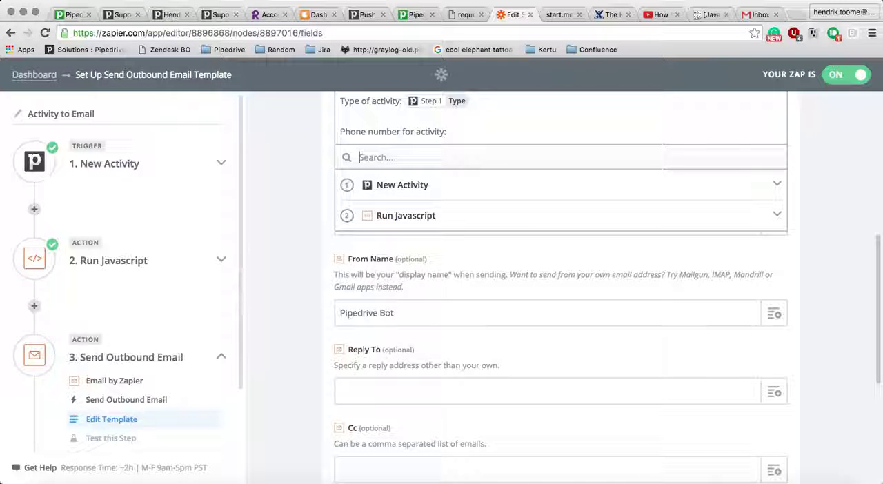
# - Look through the New Activity fields and insert Person ID at the end of the e-mail body
pyautogui.click(395, 183)
pyautogui.scroll(-3, 494, 381)
pyautogui.scroll(-5, 494, 382)
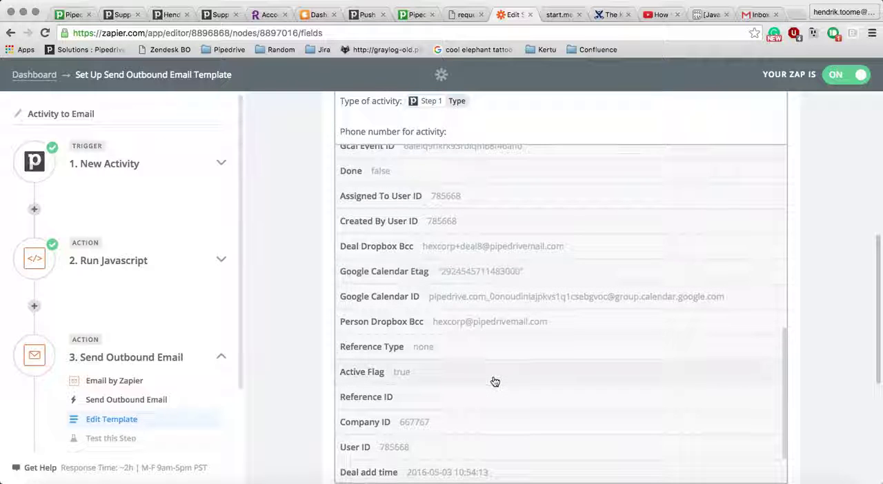
pyautogui.scroll(-2, 495, 381)
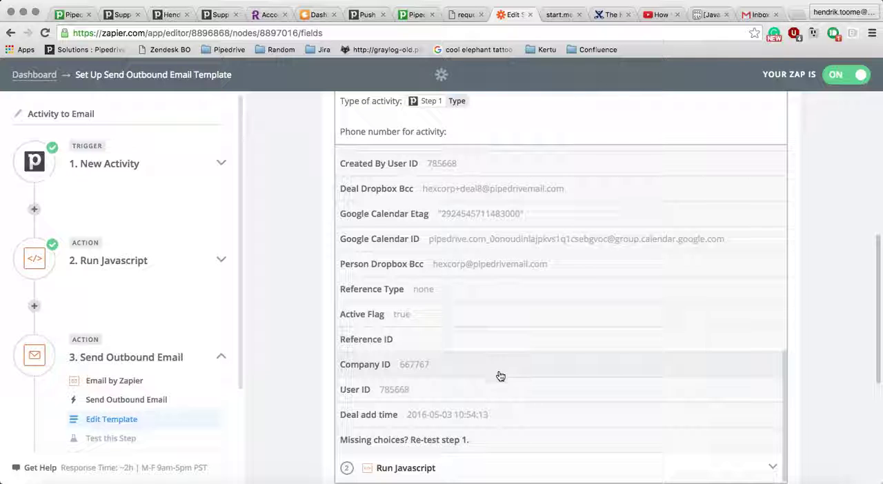
pyautogui.scroll(5, 532, 321)
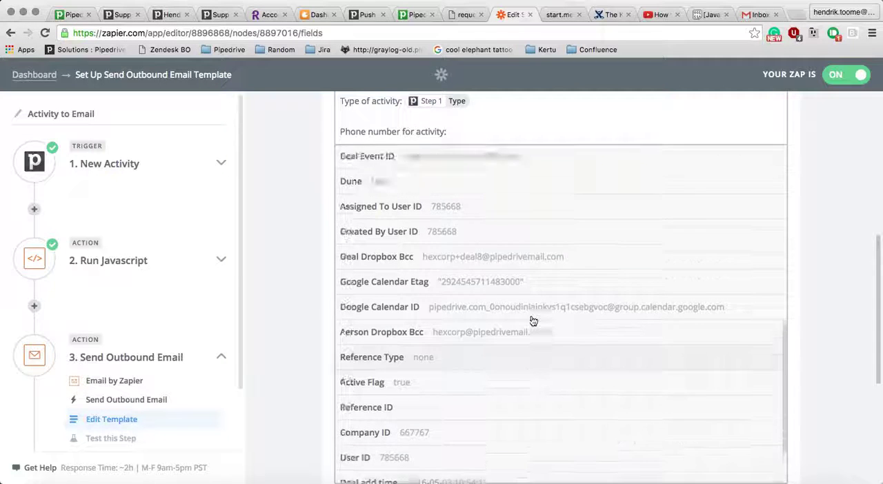
pyautogui.scroll(5, 532, 321)
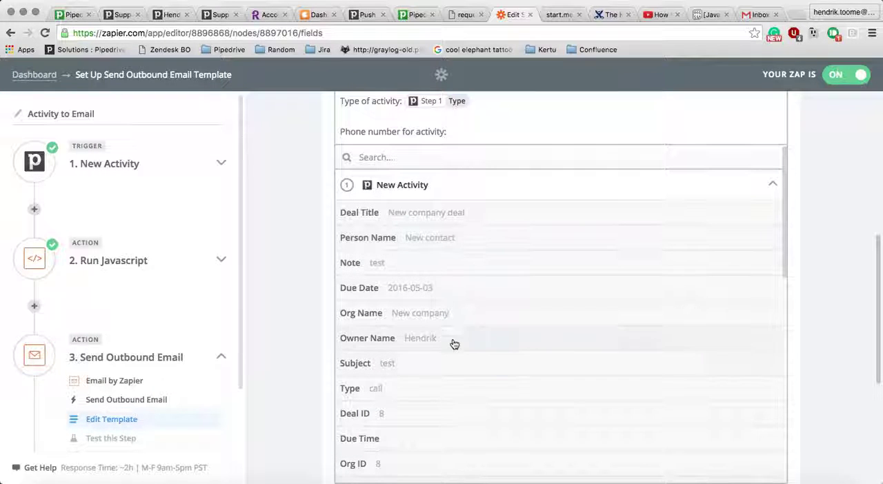
pyautogui.scroll(-5, 483, 297)
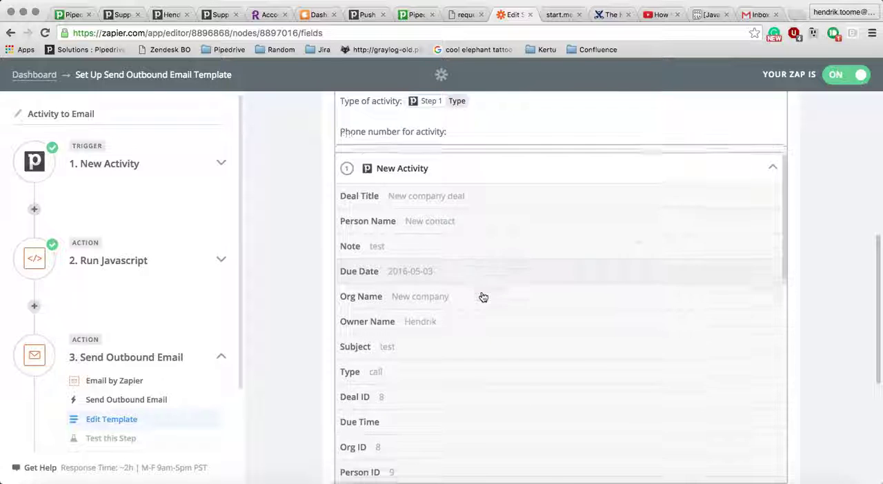
pyautogui.scroll(-1, 483, 297)
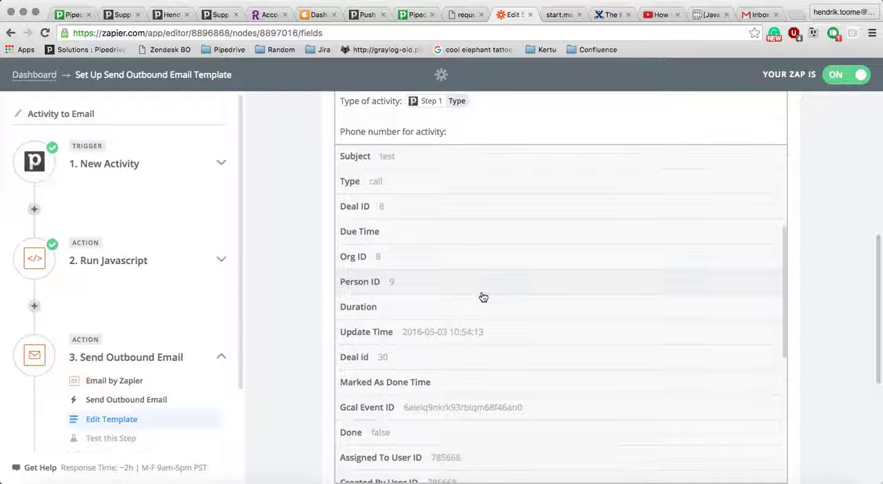
pyautogui.click(483, 284)
# - Replace the label before the Person ID field with "Link to a person attached to this activity:"
pyautogui.moveTo(445, 131); pyautogui.dragTo(336, 131)
pyautogui.write('Link to a perso')
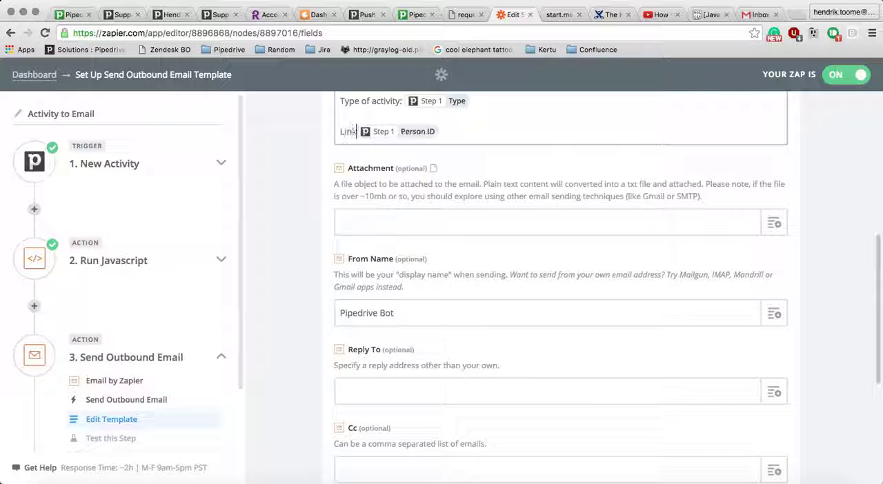
pyautogui.write('n attached to this.')
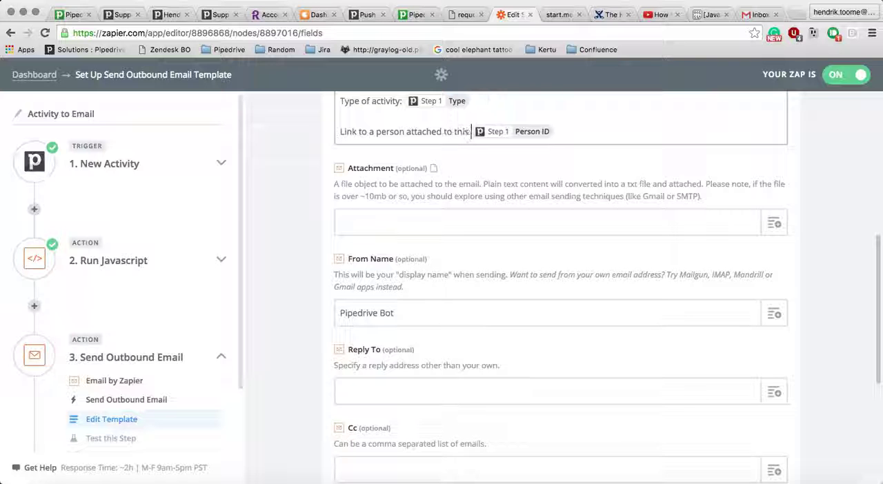
pyautogui.press('BackSpace')
pyautogui.write('activity:')
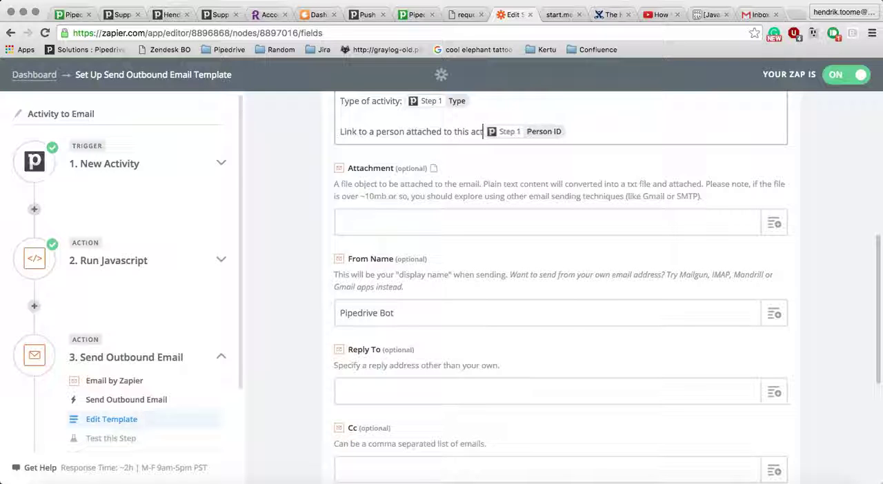
pyautogui.write(' http')
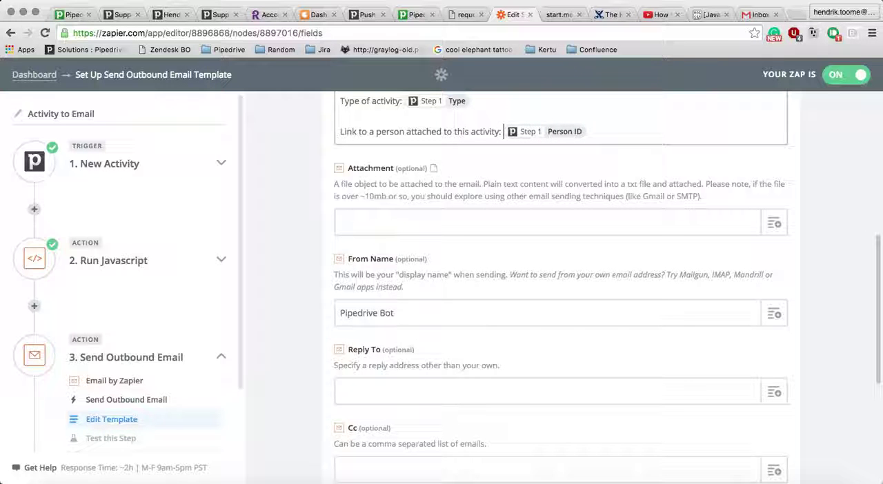
pyautogui.write('s:// ')
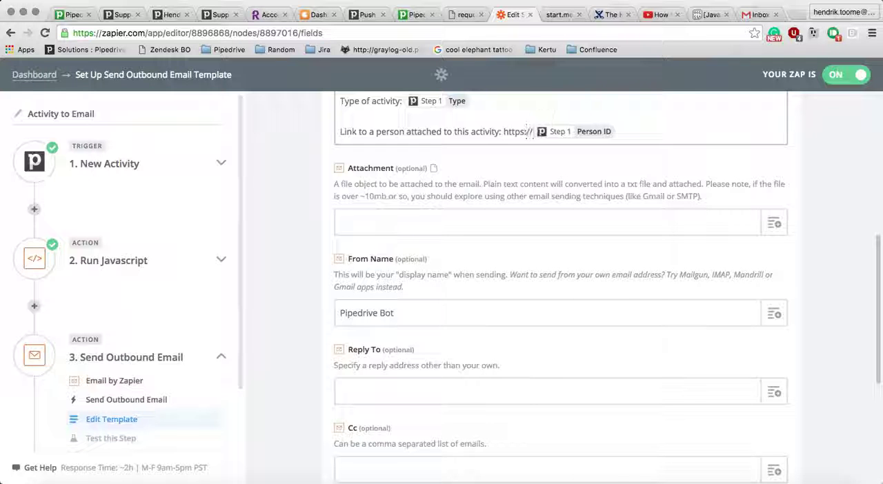
pyautogui.write('app.pipedrive.com/')
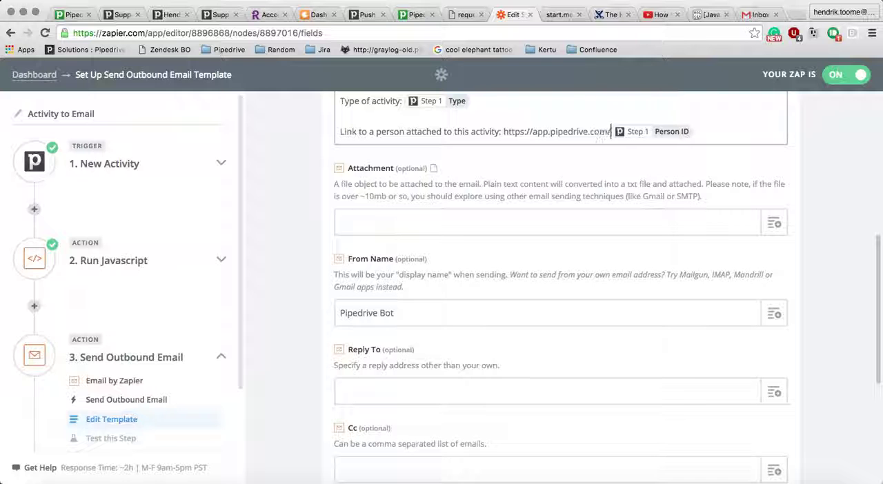
pyautogui.write('person/')
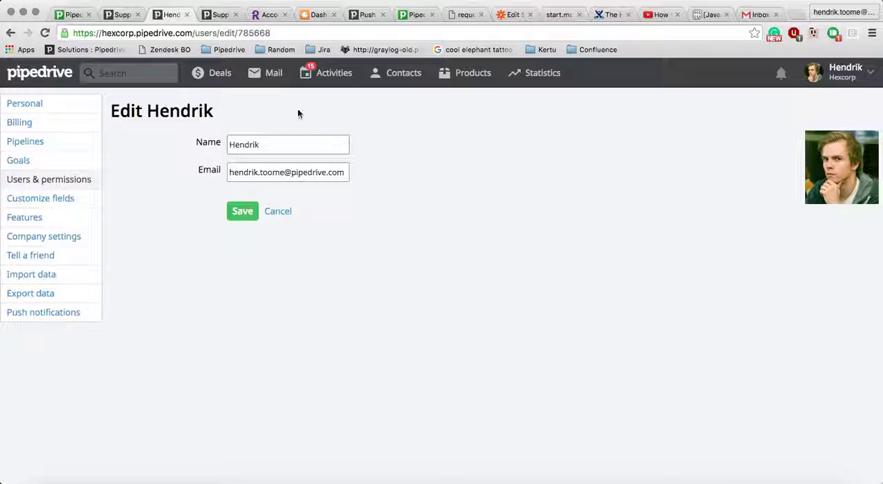
# - Check the person URL format in Pipedrive by opening the Test contact, and return to the Zapier e-mail template
pyautogui.press('super+3')
pyautogui.click(393, 103)
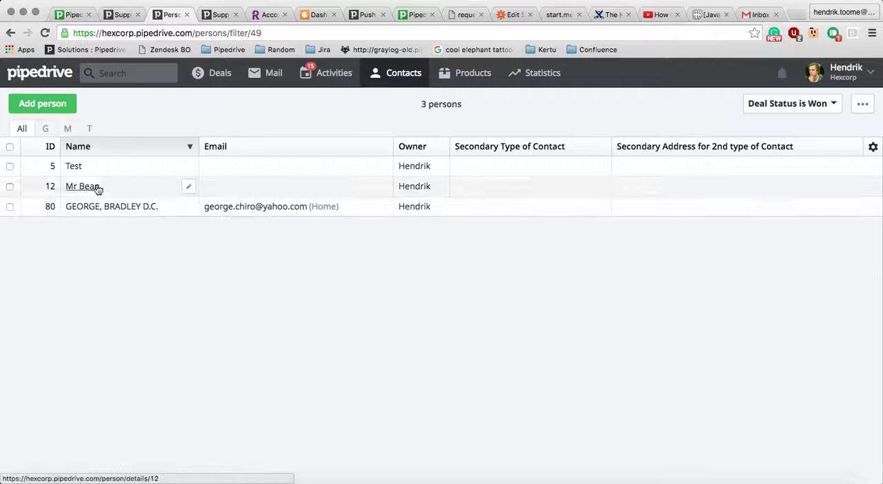
pyautogui.click(71, 166)
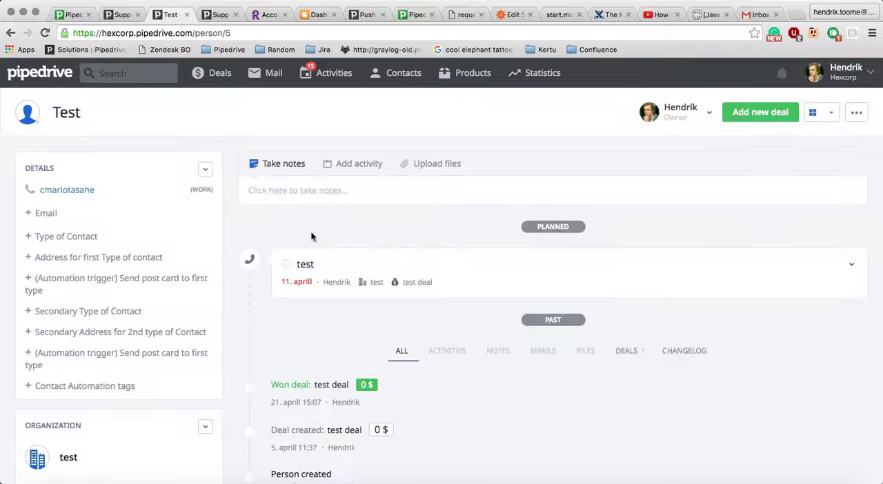
pyautogui.click(514, 14)
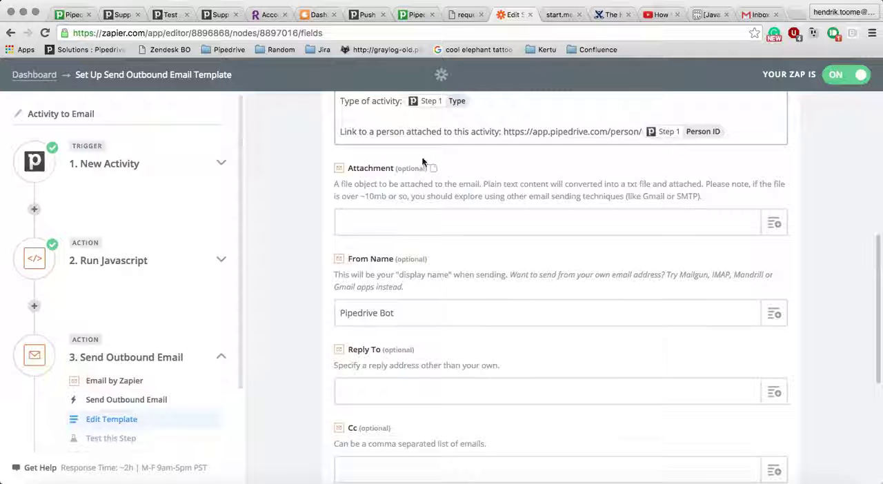
# - Review the From Name and remaining optional e-mail fields, save the template, and finish the Send Outbound Email step
pyautogui.scroll(-3, 345, 328)
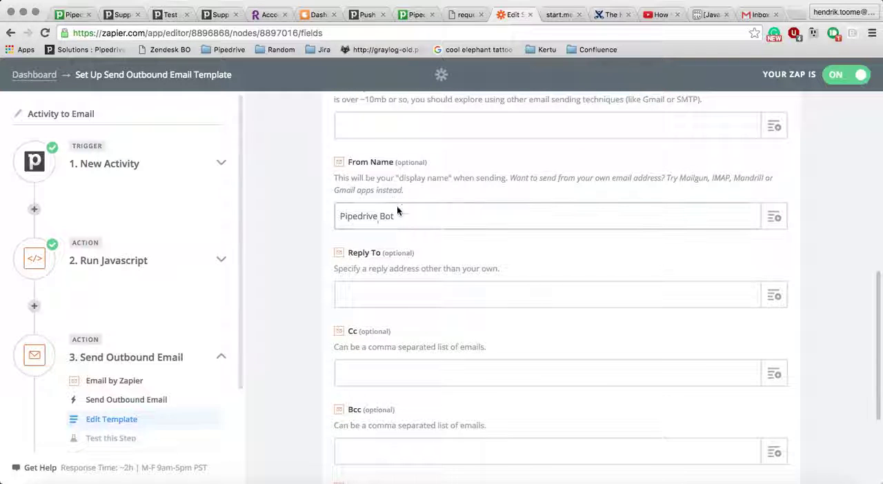
pyautogui.click(358, 216)
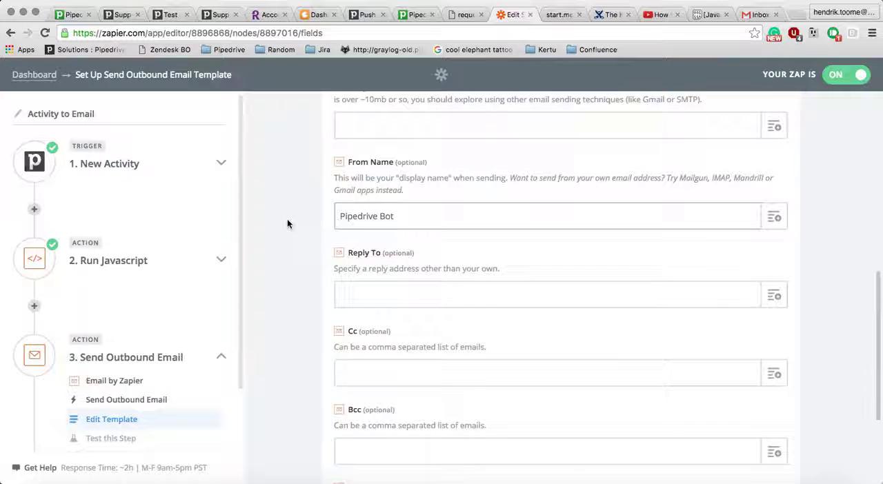
pyautogui.scroll(-3, 288, 224)
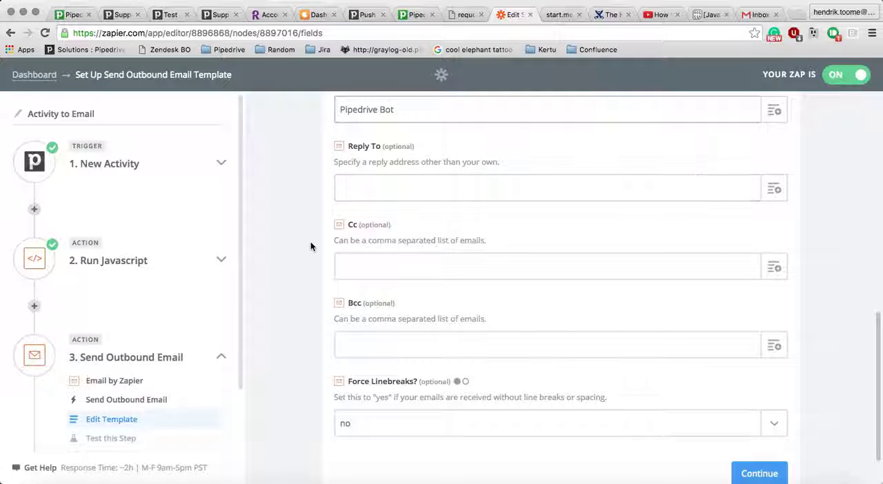
pyautogui.scroll(-1, 310, 247)
pyautogui.scroll(-1, 310, 247)
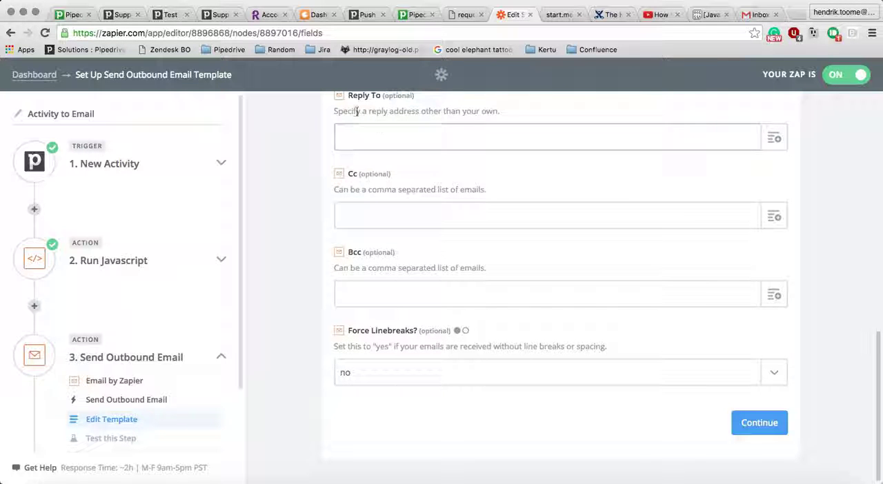
pyautogui.click(752, 422)
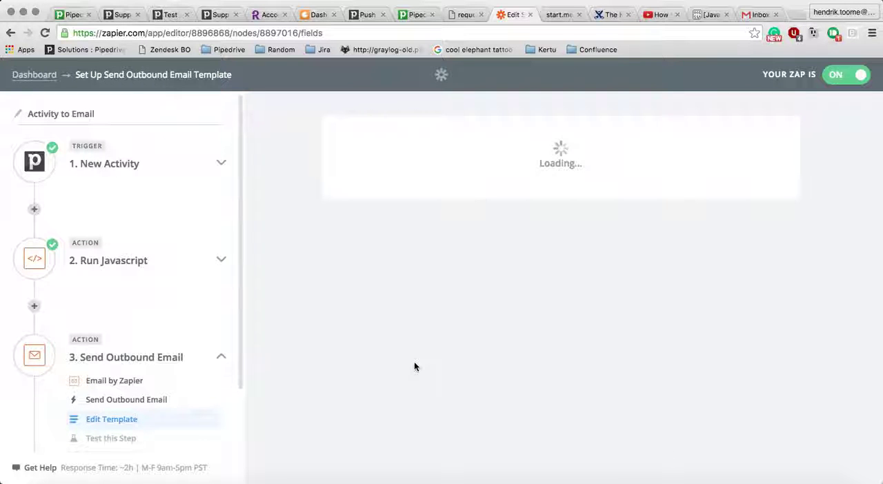
pyautogui.click(764, 376)
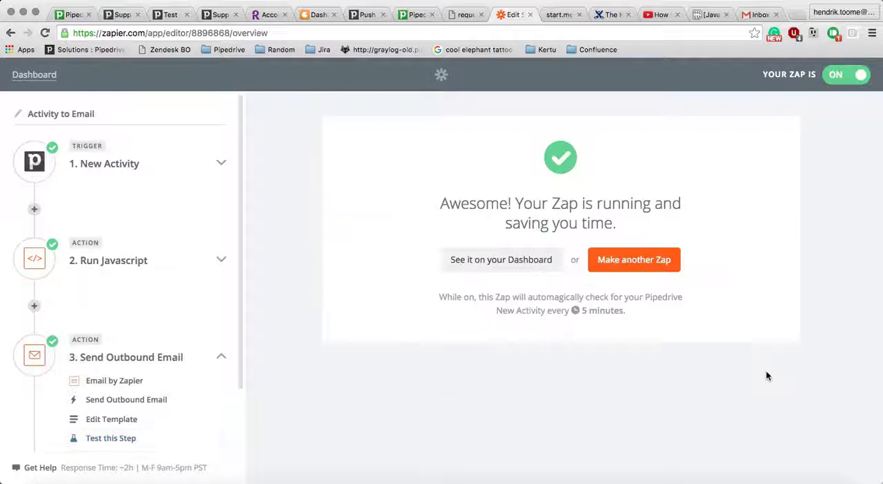
# - Open the Zapier dashboard, then switch to Gmail and check the inbox for new activity e-mails
pyautogui.click(483, 269)
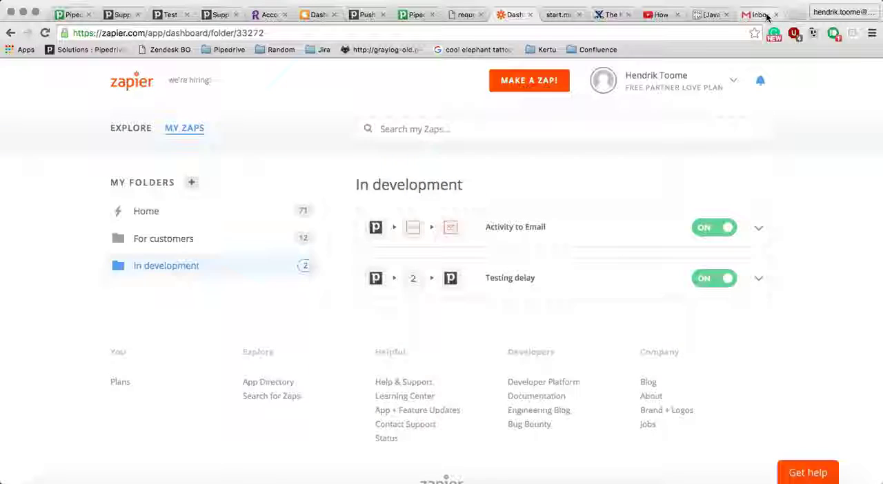
pyautogui.click(759, 14)
pyautogui.click(31, 159)
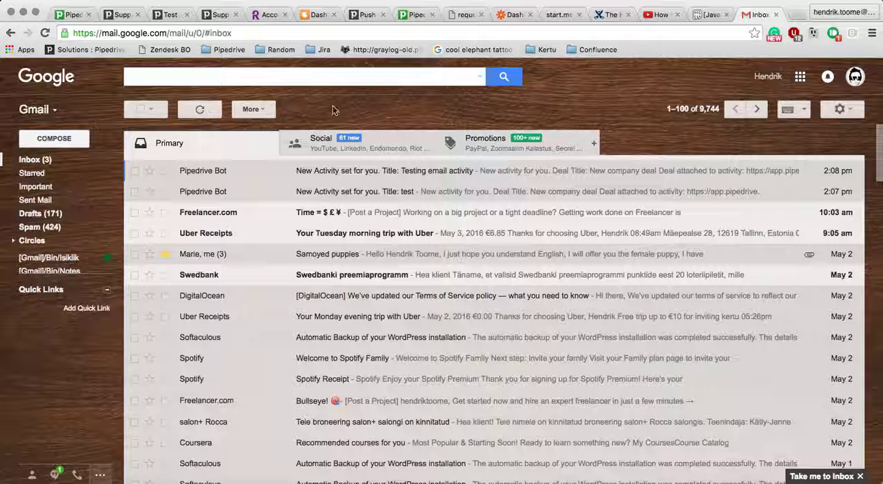
pyautogui.click(58, 158)
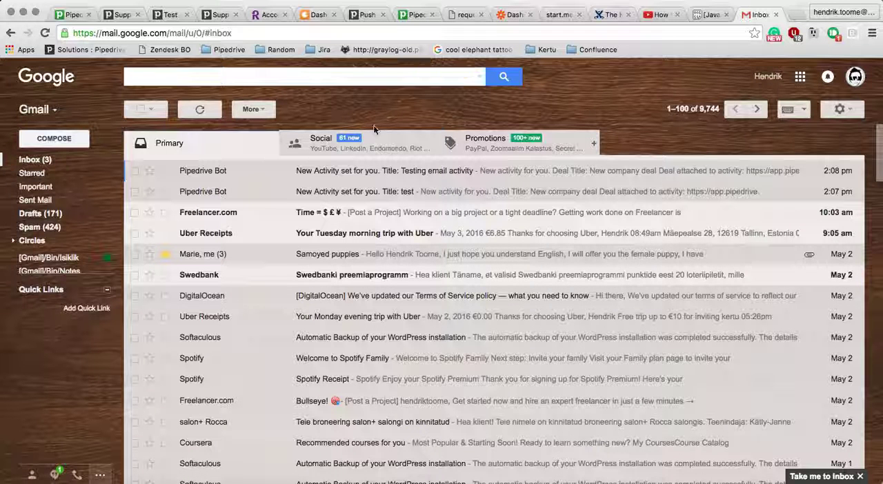
# - Switch to Pipedrive and open the asdas deal from the deals pipeline
pyautogui.click(168, 15)
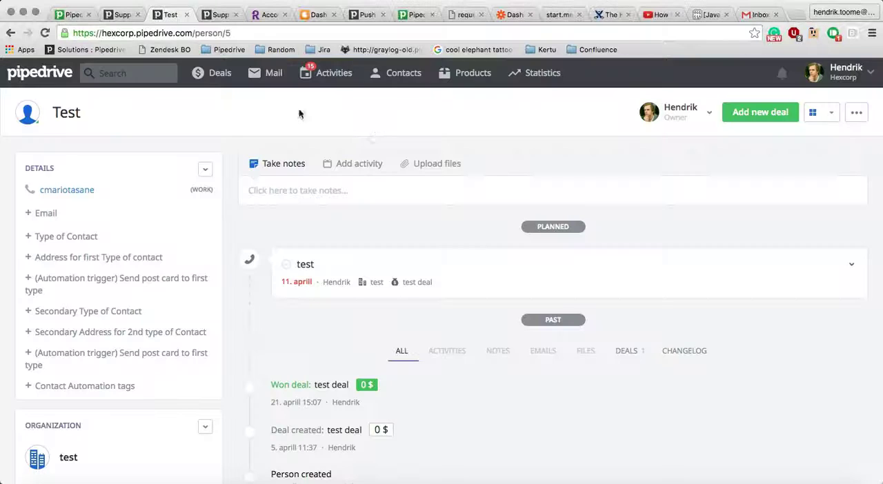
pyautogui.click(214, 76)
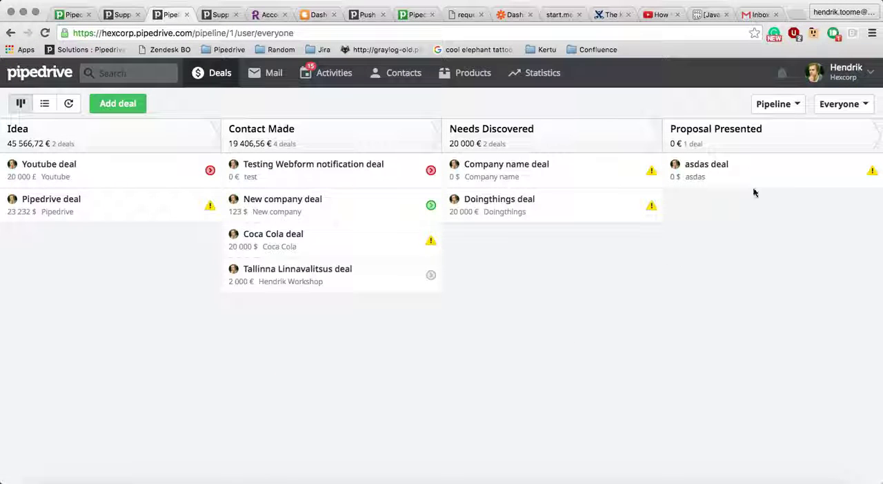
pyautogui.click(755, 169)
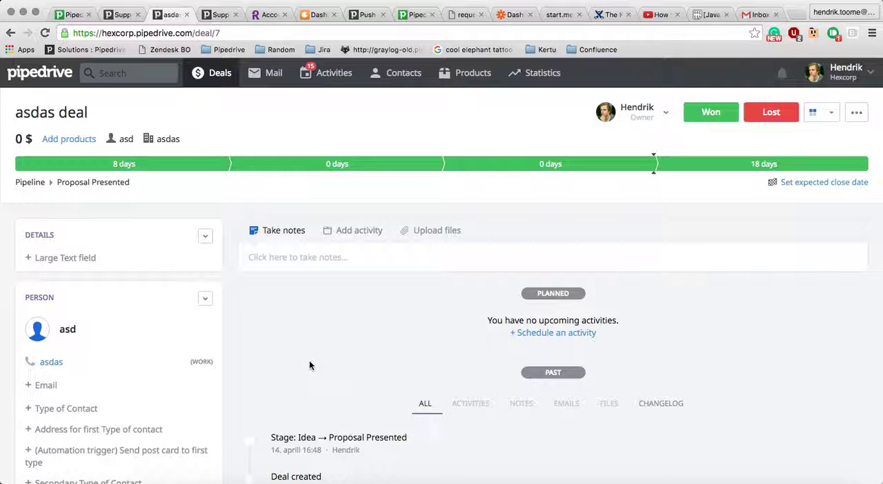
pyautogui.scroll(-1, 311, 359)
# - Add a call activity titled "Business meeting" with the note "With notes." to the asdas deal
pyautogui.click(359, 188)
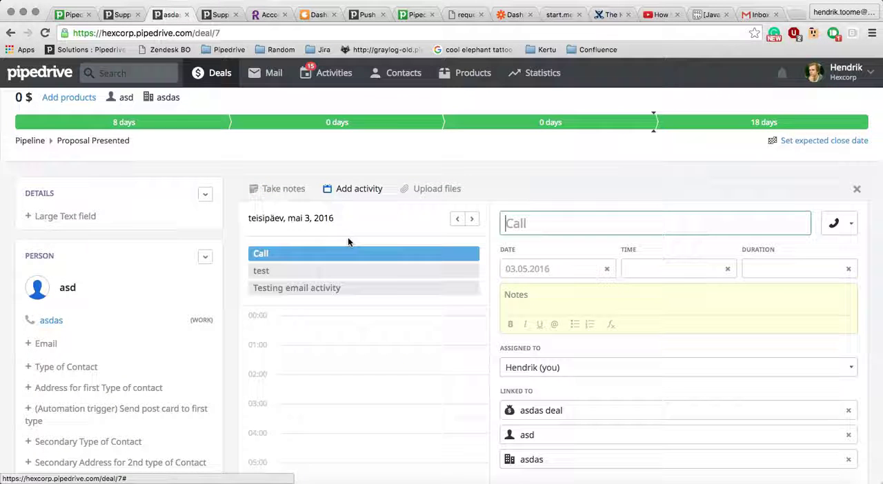
pyautogui.click(541, 218)
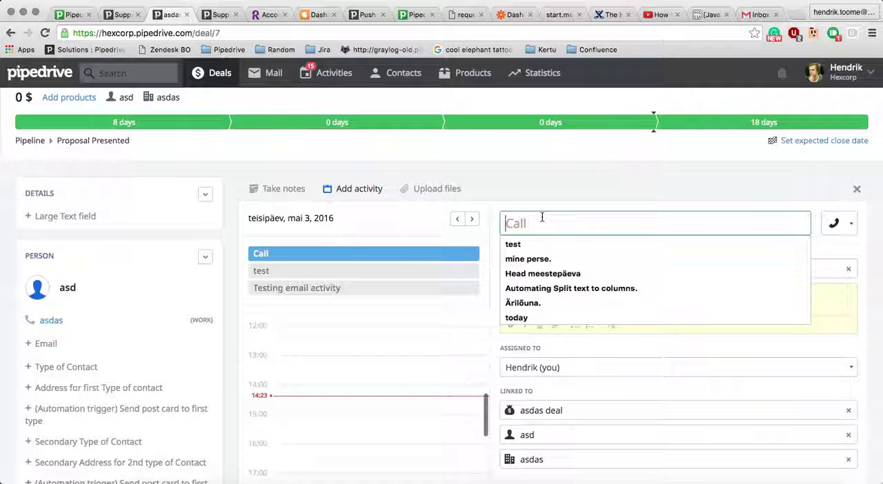
pyautogui.write('Bus')
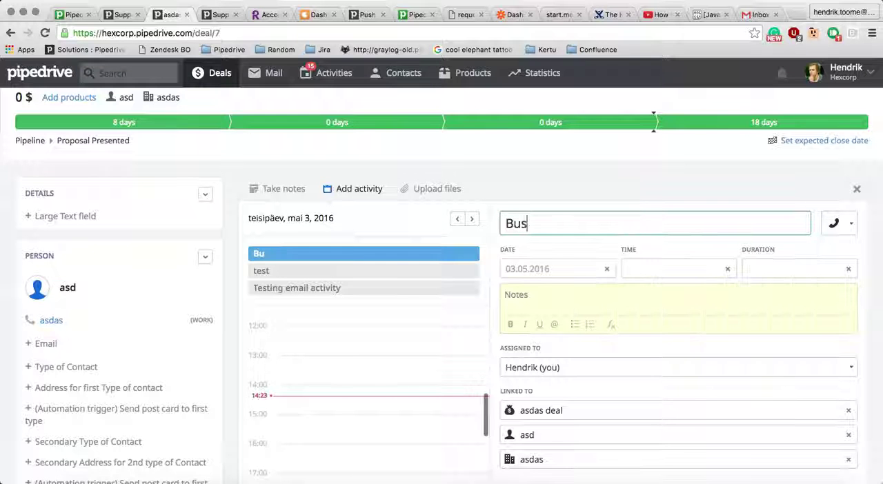
pyautogui.write('iness meeting')
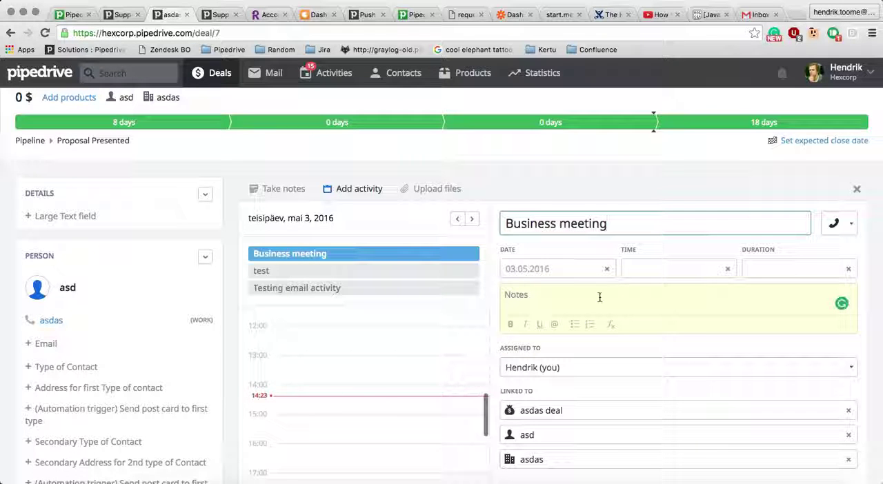
pyautogui.click(599, 297)
pyautogui.write('With notes.')
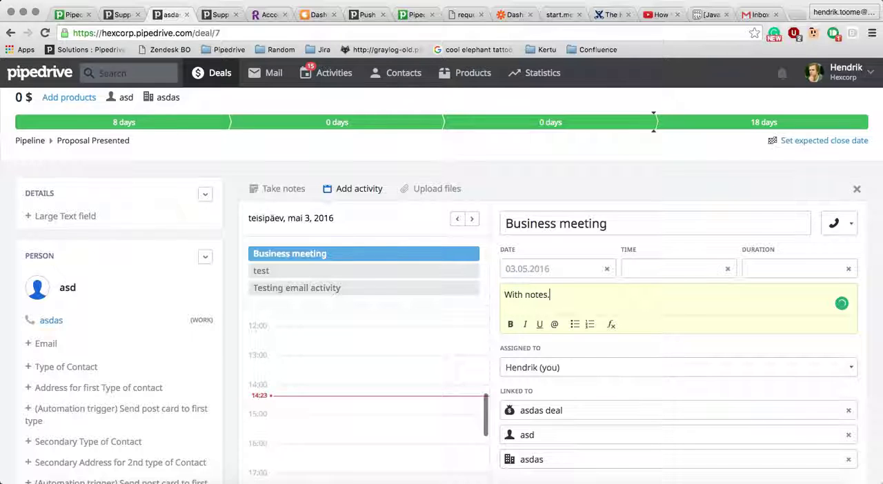
pyautogui.scroll(-3, 442, 286)
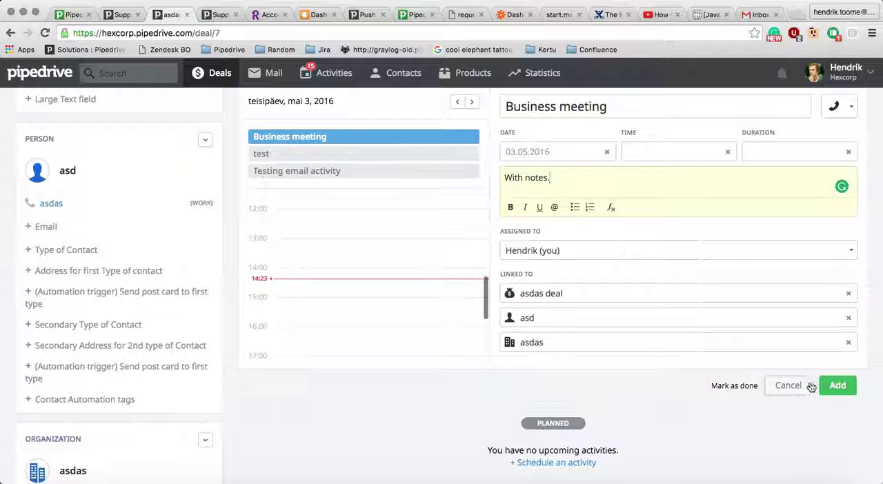
pyautogui.click(835, 388)
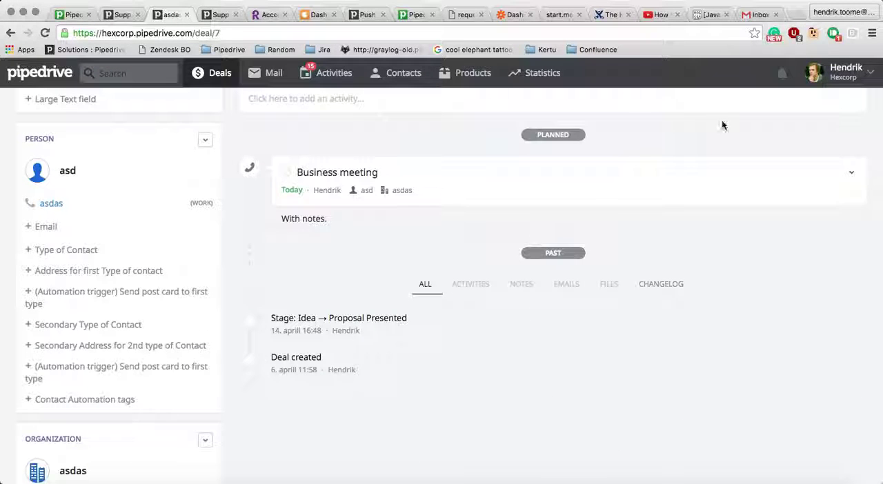
# - Switch to the Zapier dashboard and manually run the Activity to Email Zap
pyautogui.click(510, 15)
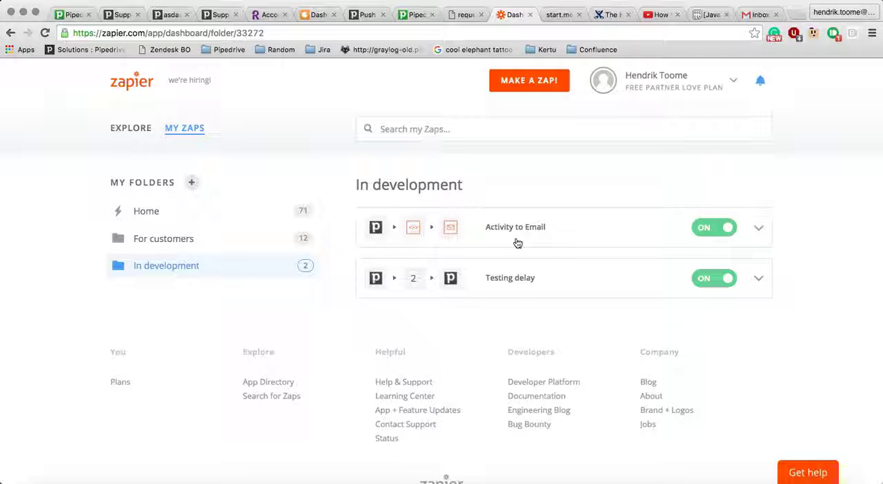
pyautogui.click(758, 229)
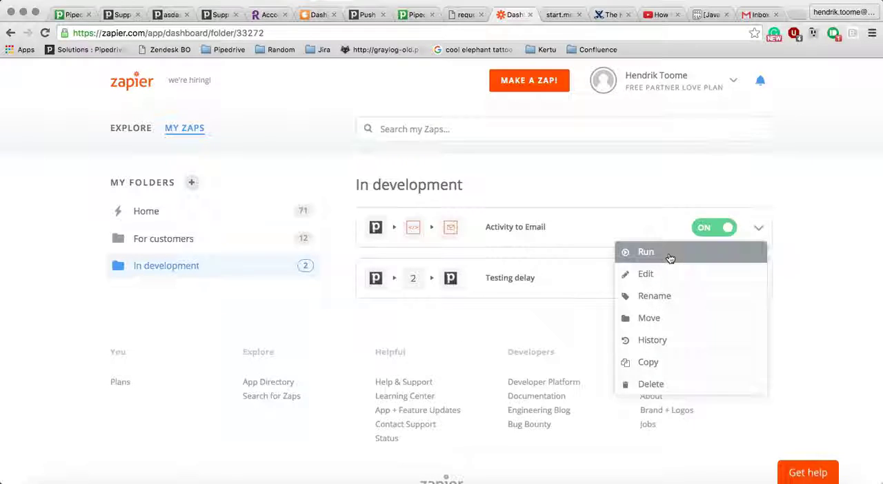
pyautogui.click(669, 254)
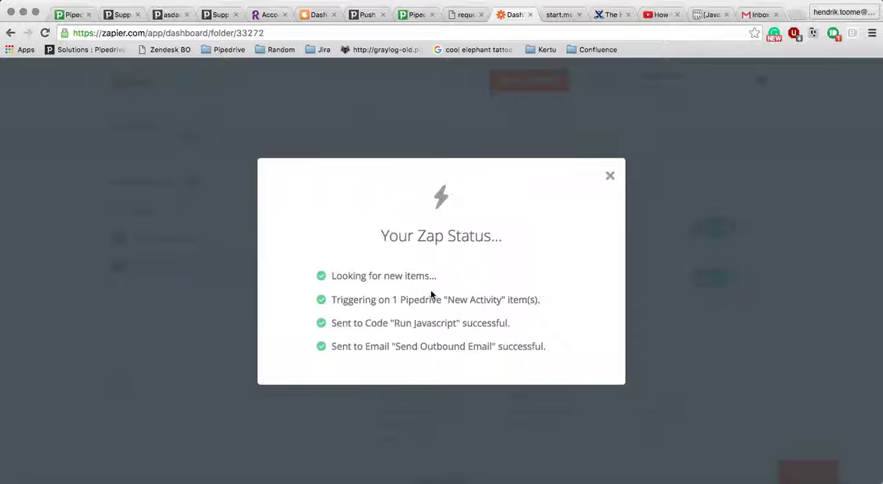
# - Open the new Business meeting notification in Gmail and follow its deal link to check the deal in Pipedrive
pyautogui.click(759, 14)
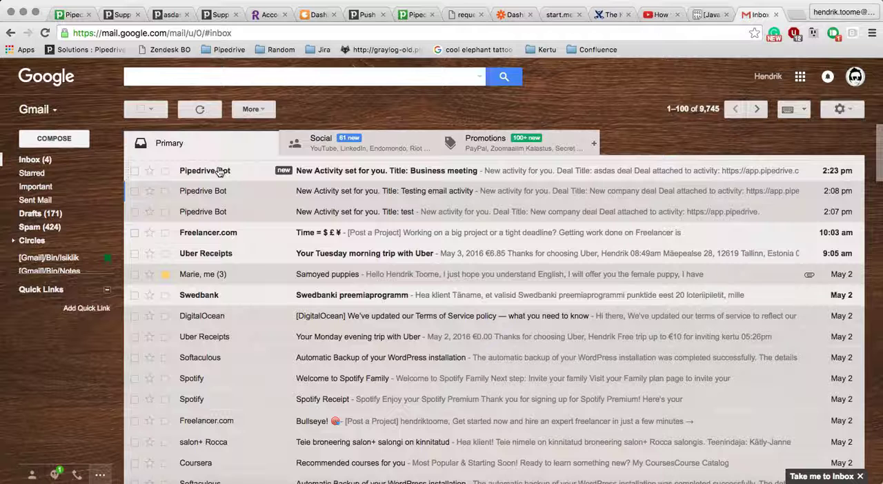
pyautogui.click(219, 172)
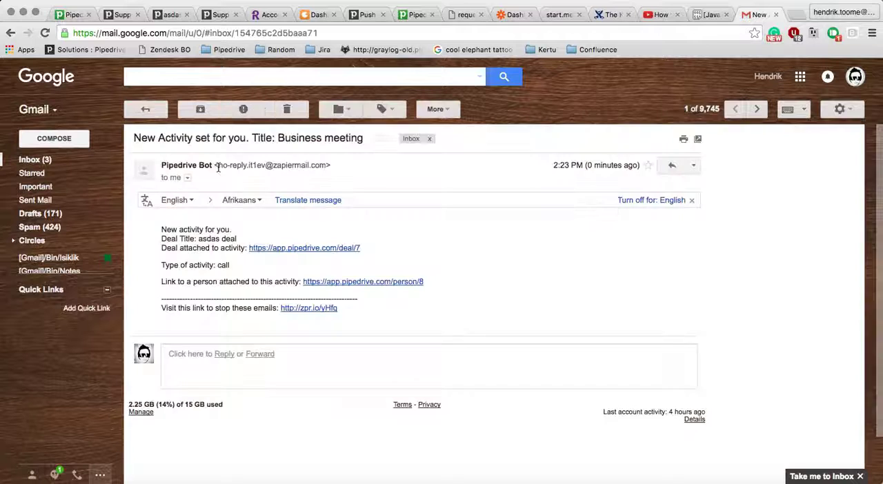
pyautogui.click(297, 256)
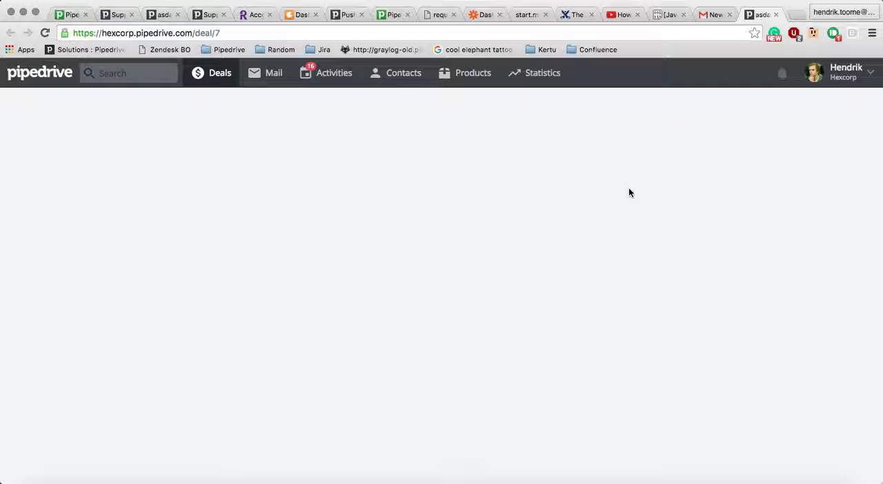
pyautogui.scroll(-2, 629, 193)
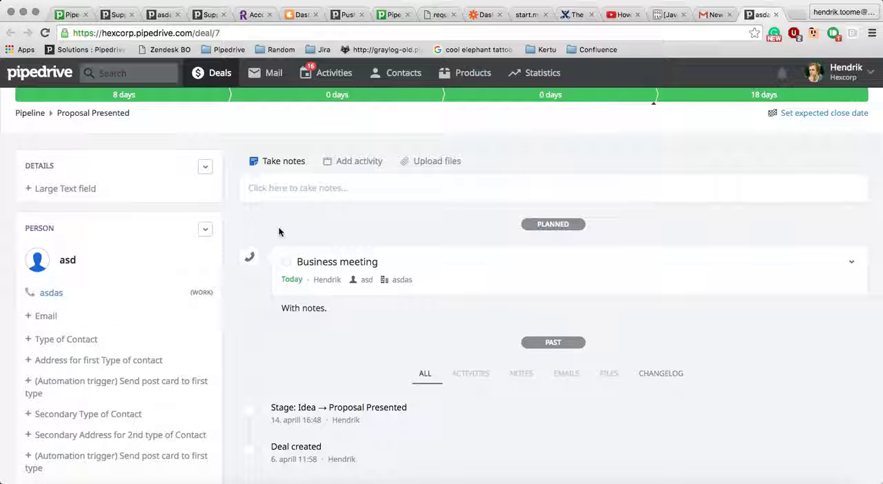
# - Return to the notification e-mail, review the activity type, and follow the person link to check the contact in Pipedrive
pyautogui.click(713, 14)
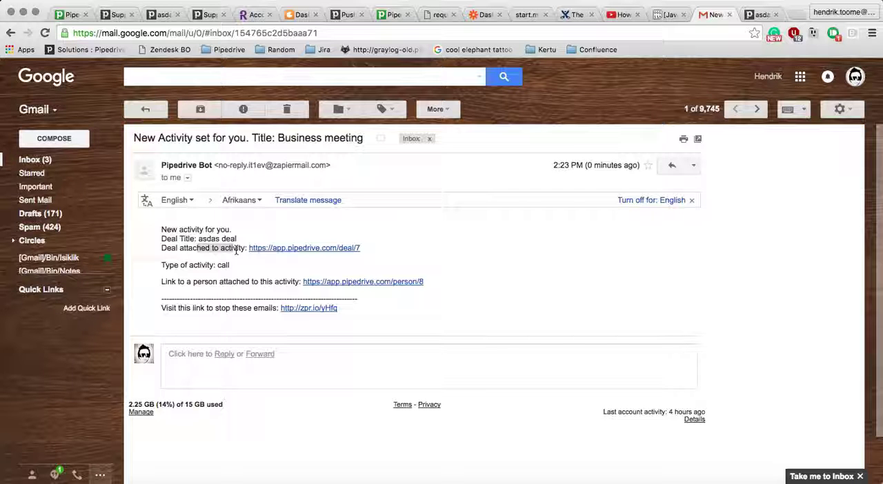
pyautogui.moveTo(166, 274); pyautogui.dragTo(239, 270)
pyautogui.click(239, 270)
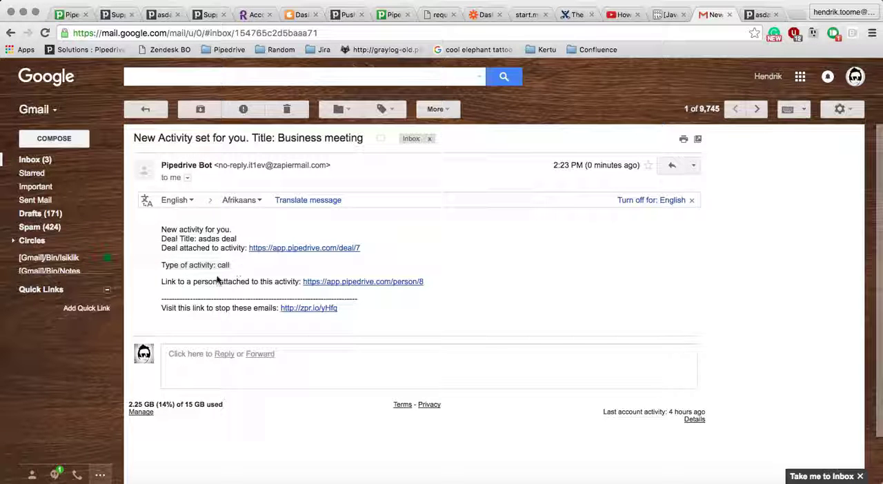
pyautogui.click(360, 283)
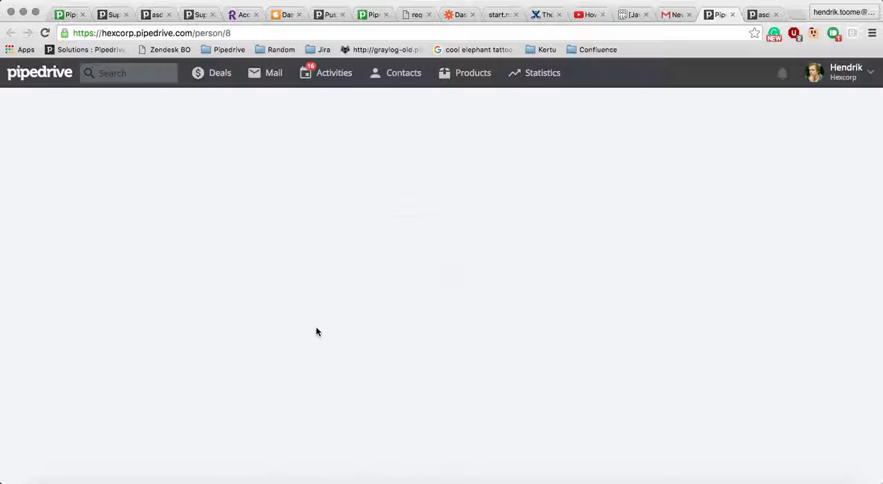
pyautogui.scroll(-1, 316, 328)
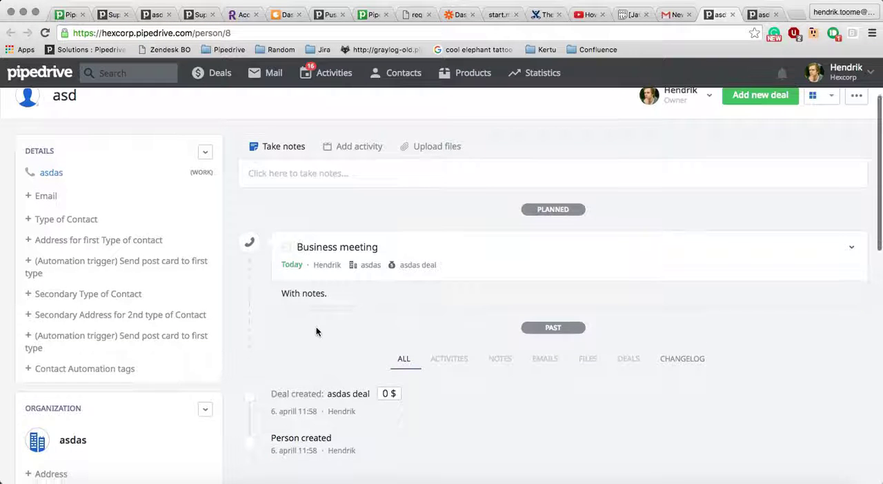